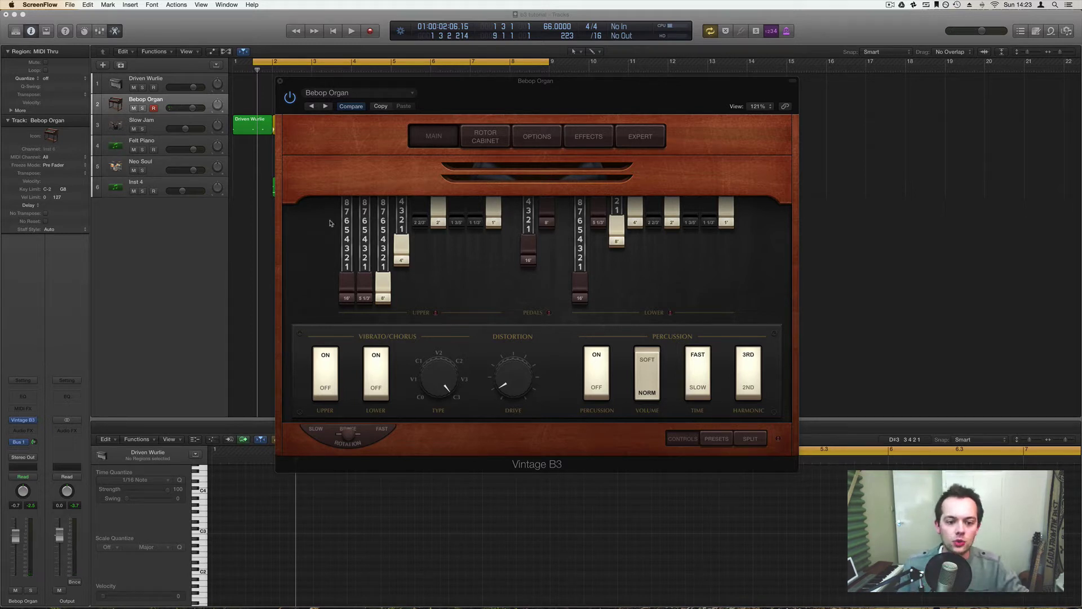
Step: Pull the lower manual's 8', 4', 2 2/3', 2', 1 3/5', 1 1/3' and 1' drawbars fully out to 8
click(346, 200)
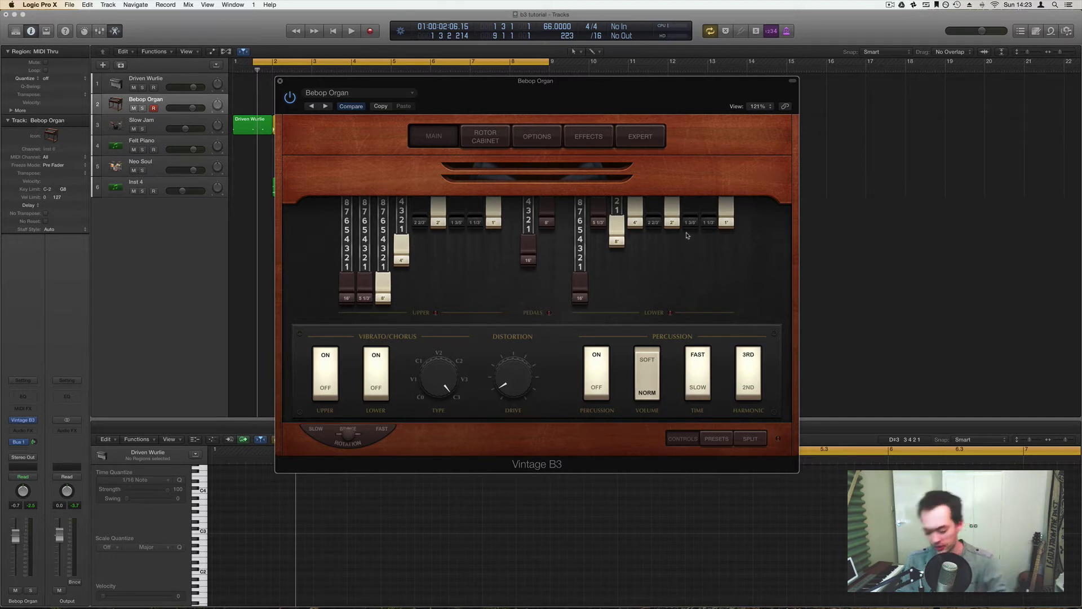
drag(690, 224, 691, 296)
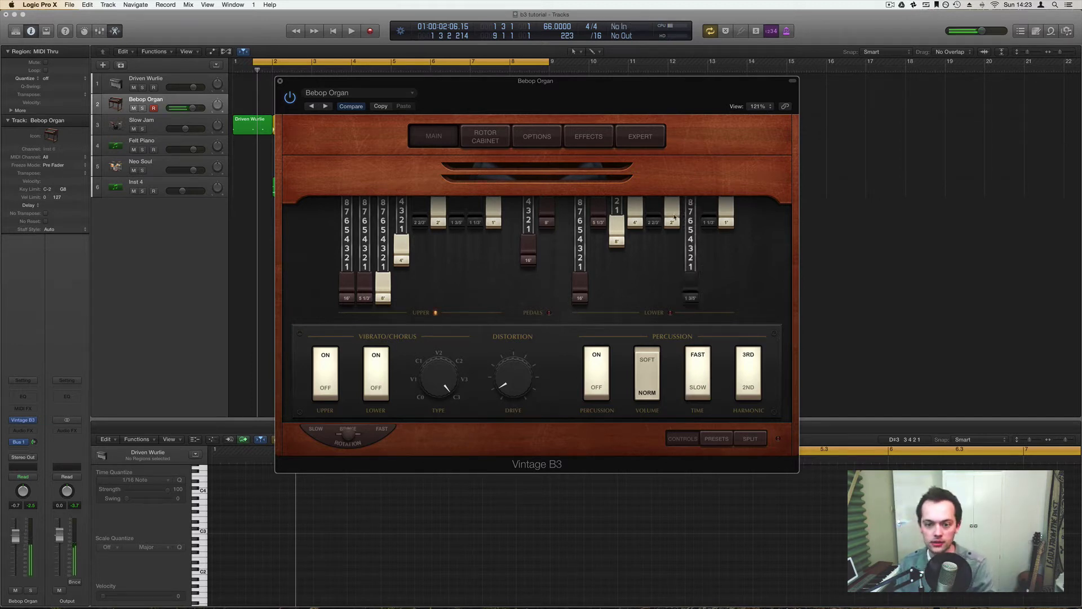
drag(672, 223, 672, 296)
drag(654, 220, 635, 296)
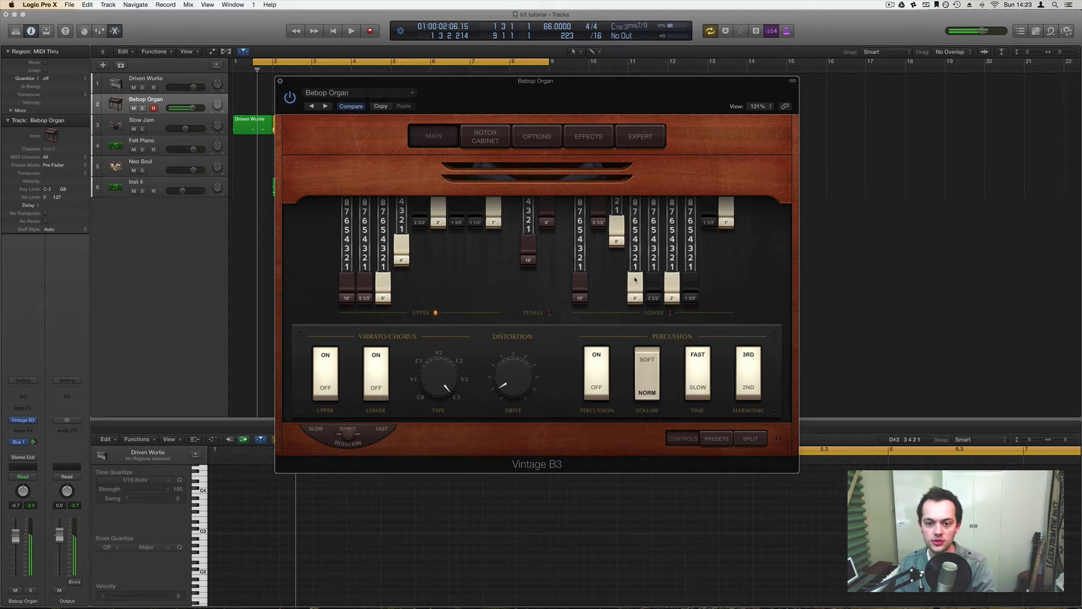
drag(616, 231, 617, 295)
drag(709, 222, 727, 299)
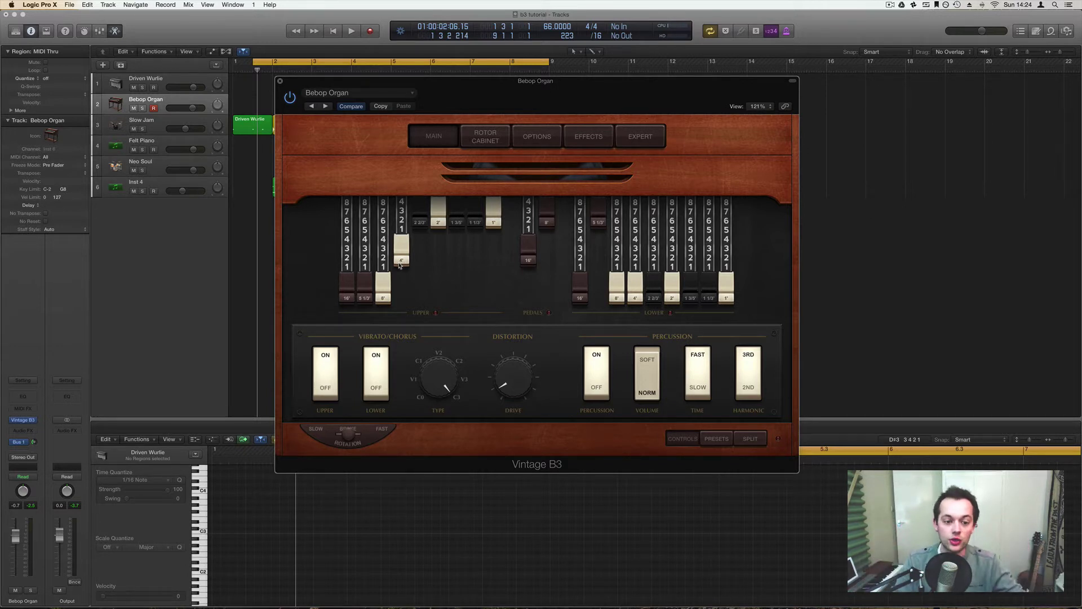
Step: Push the upper manual's 16', 5 1/3', 8' and 4' drawbars fully in, and switch percussion off
drag(384, 294, 396, 173)
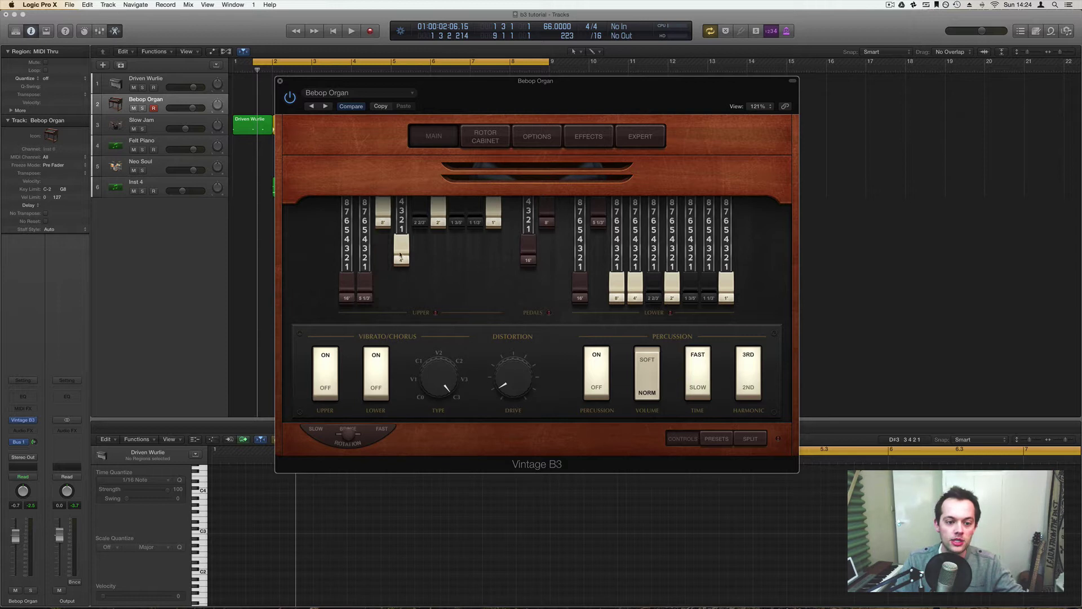
drag(402, 260, 402, 173)
drag(364, 298, 367, 198)
drag(343, 297, 346, 154)
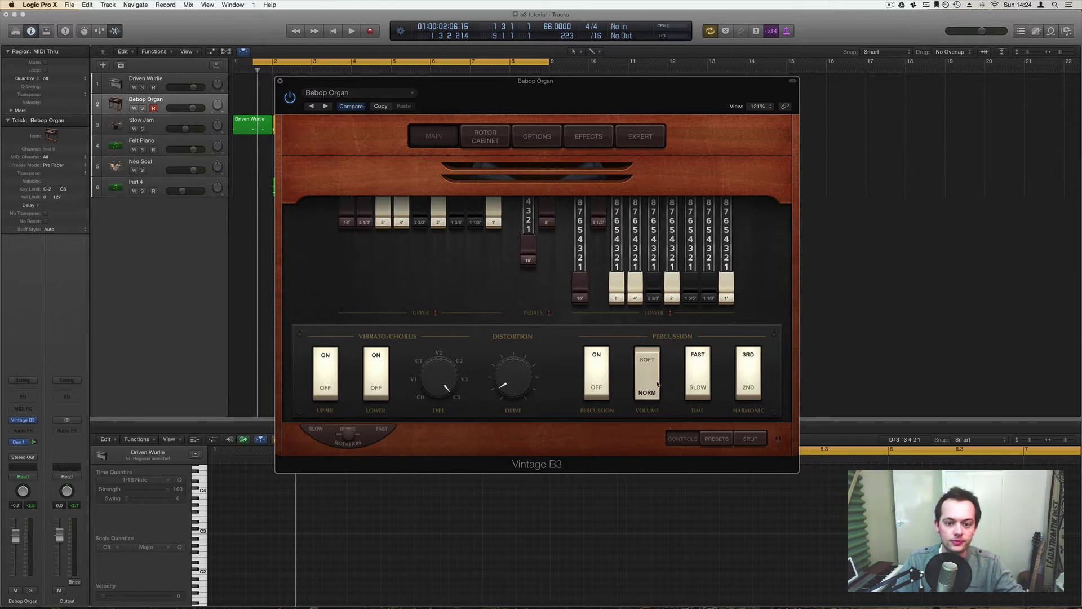
click(595, 392)
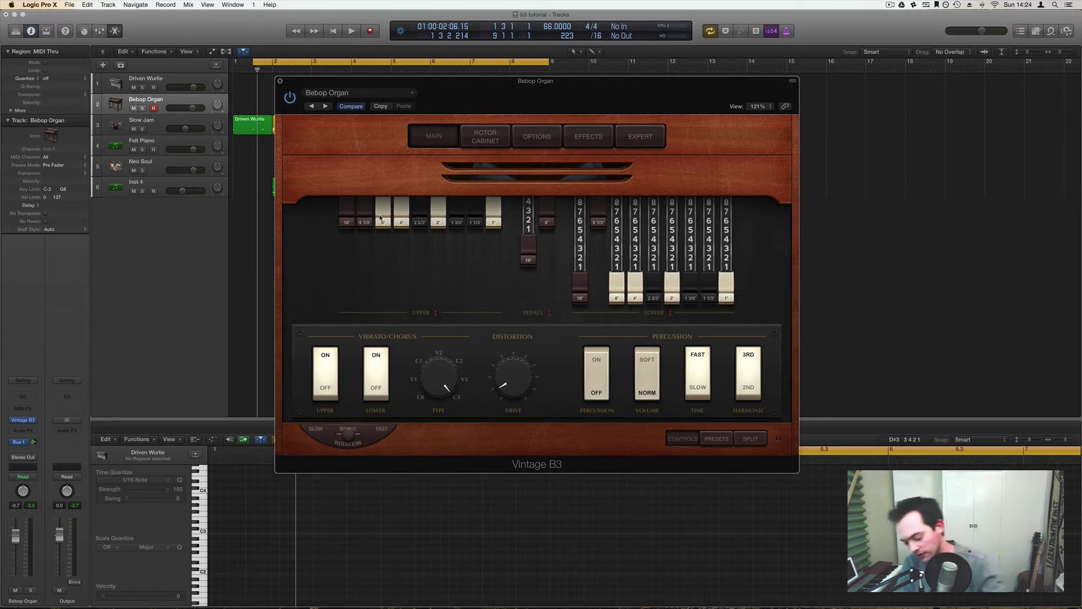
Step: Set the upper drawbars to 16' 8, 5 1/3' 4, 8' 3, 4' 4, 2 2/3' 2, 2' 2, 1 3/5' 2, 1 1/3' 5, 1' 4
drag(346, 217, 348, 333)
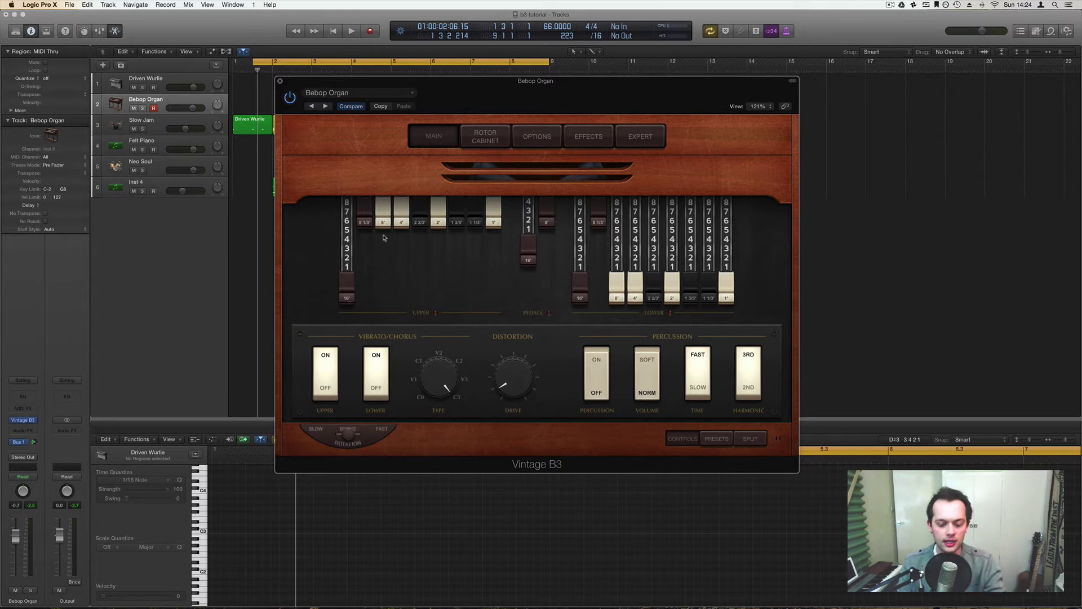
drag(401, 216, 402, 260)
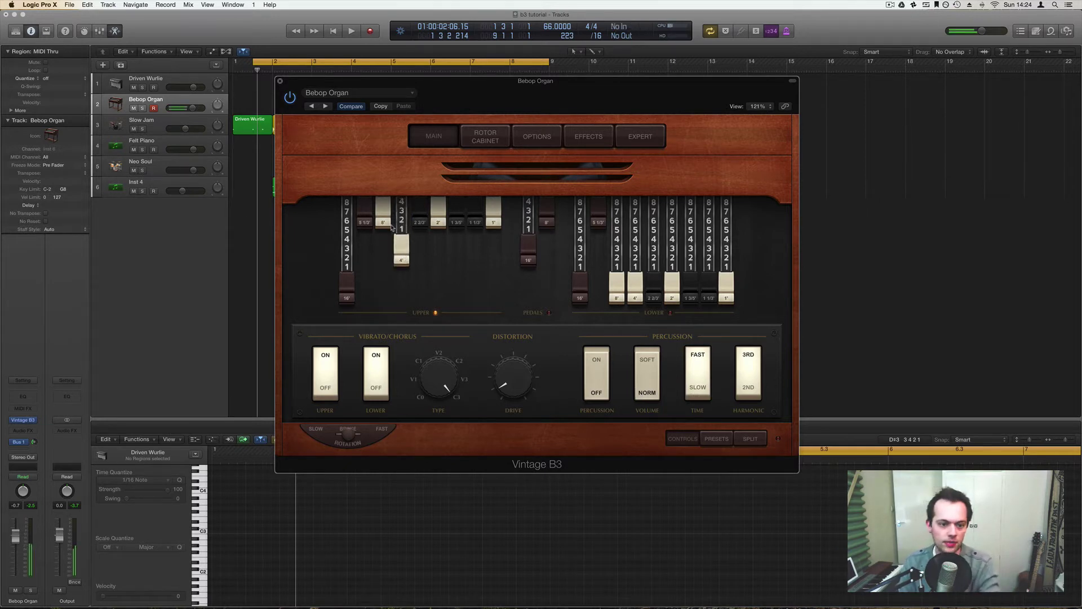
drag(365, 220, 364, 259)
drag(438, 222, 475, 269)
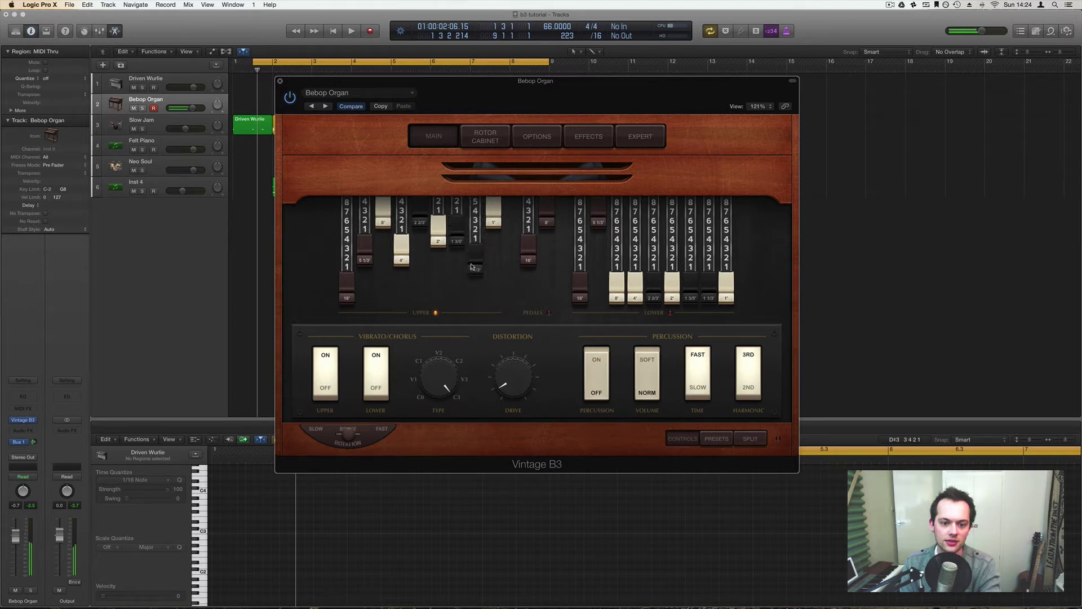
drag(419, 215, 420, 234)
drag(493, 222, 491, 261)
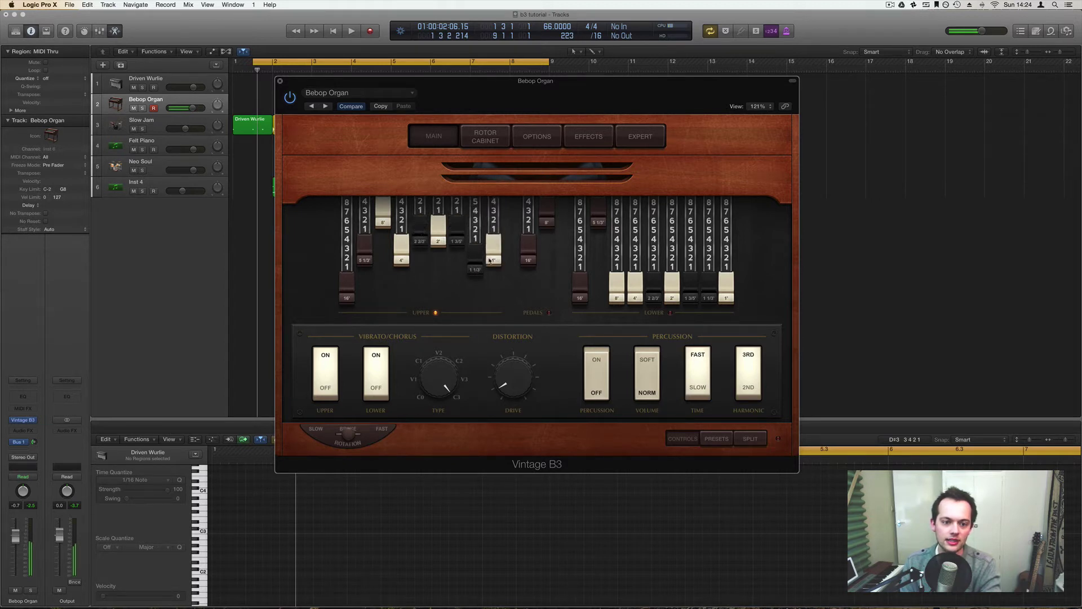
drag(382, 207, 385, 236)
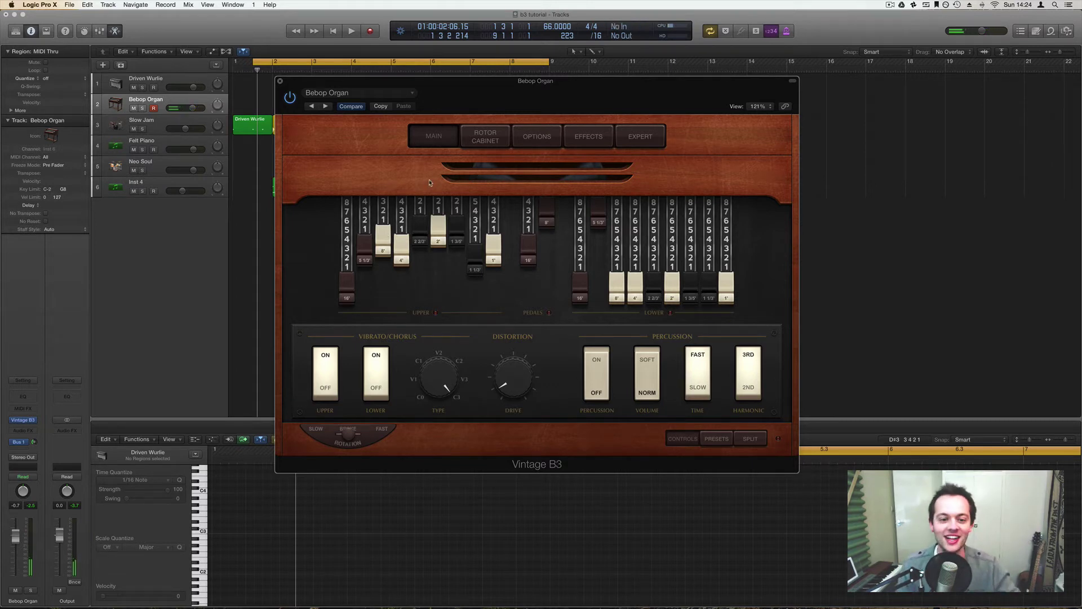
Step: Browse the factory organ presets without loading one, and switch percussion on
click(351, 94)
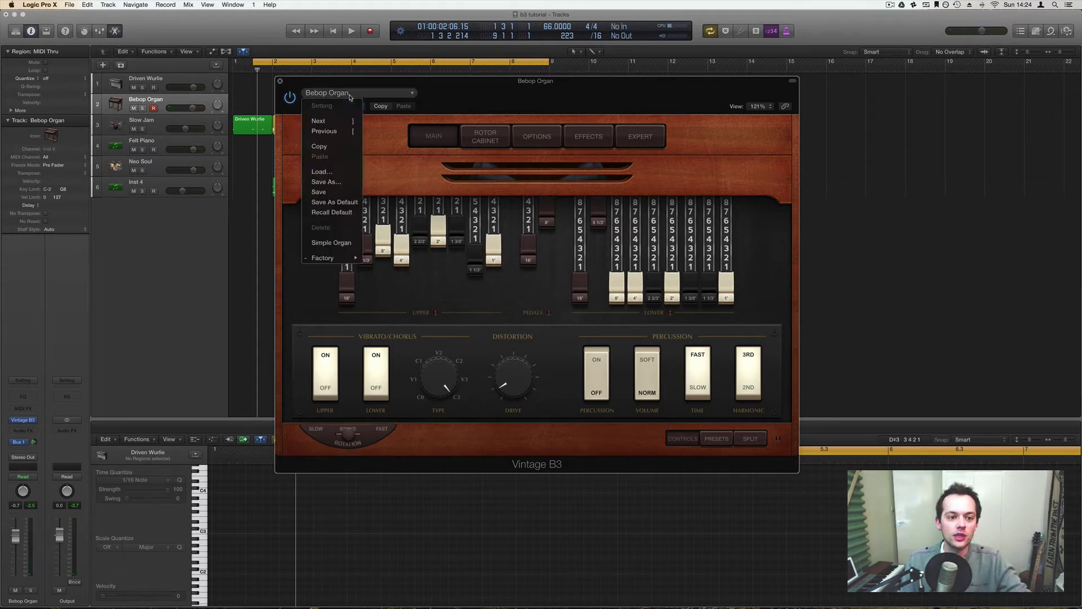
mouse_move(350, 261)
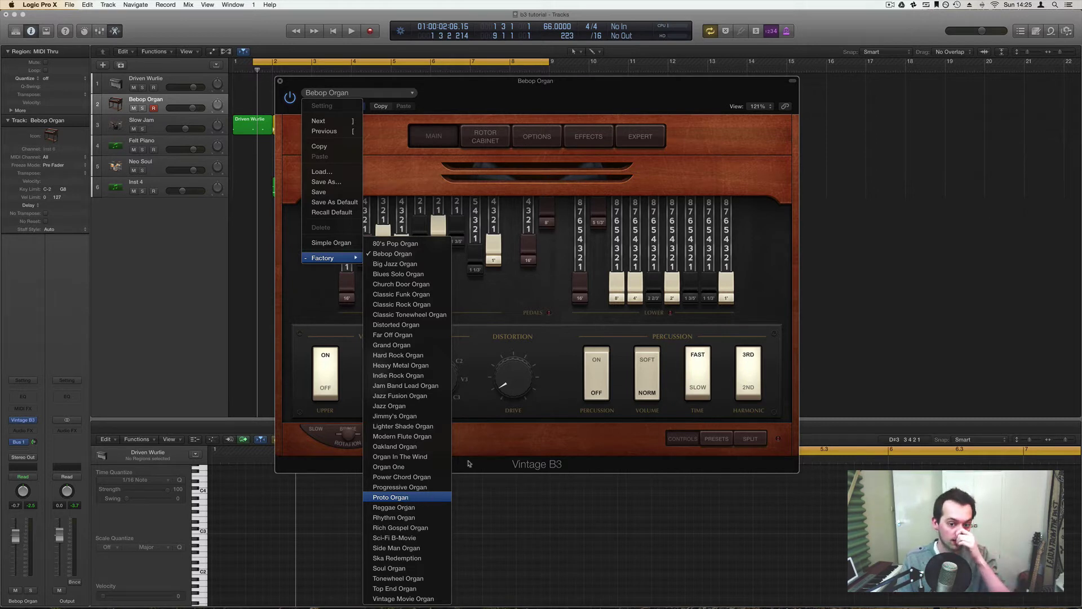
click(522, 296)
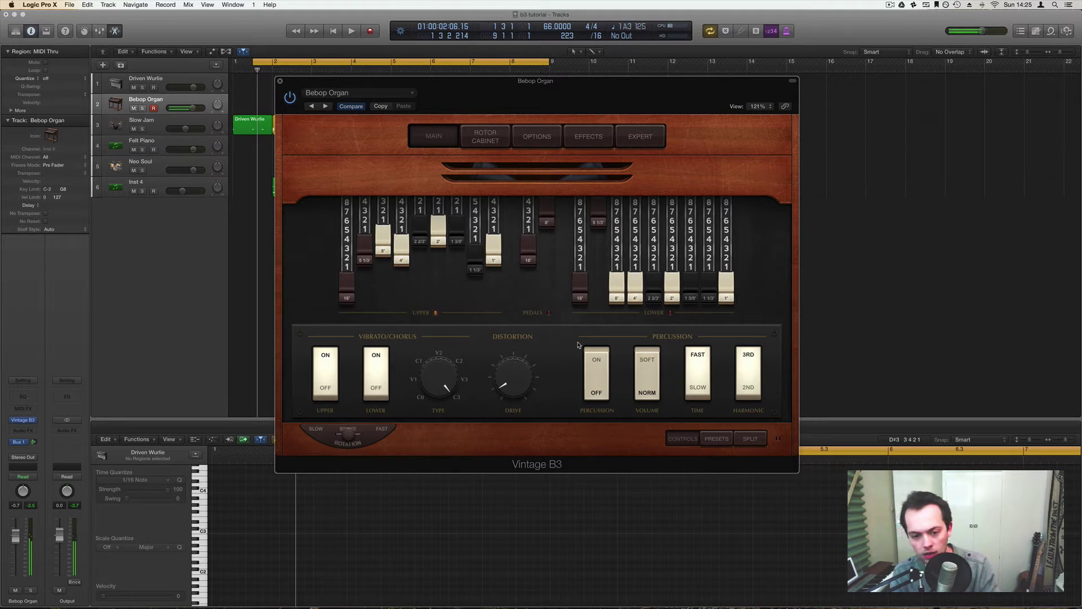
click(602, 358)
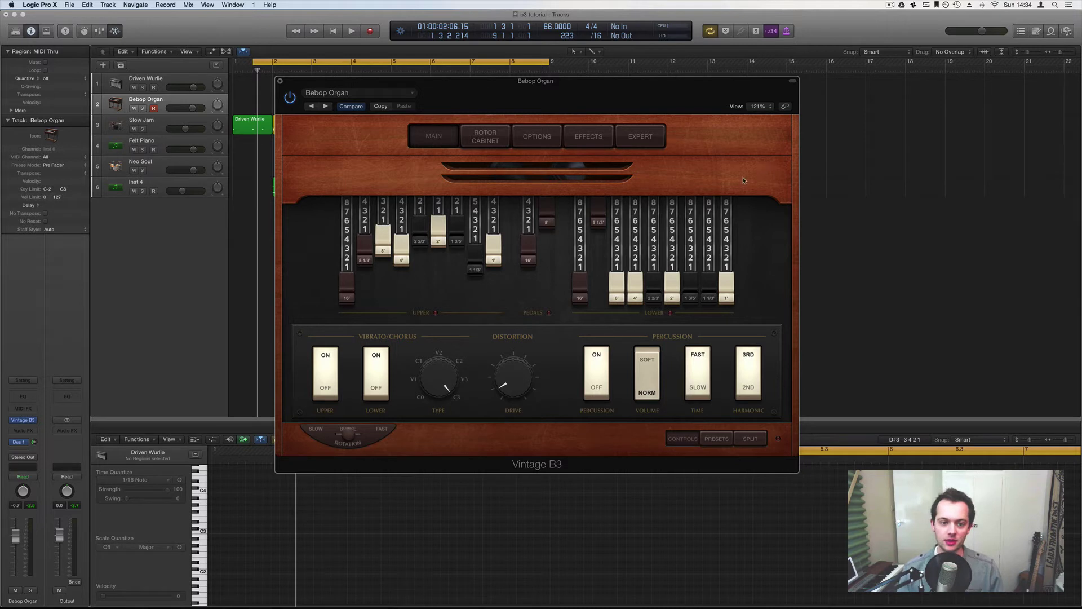
Step: Show the Rotor Cabinet settings and compare the organ sound with the cabinet off and on
click(494, 136)
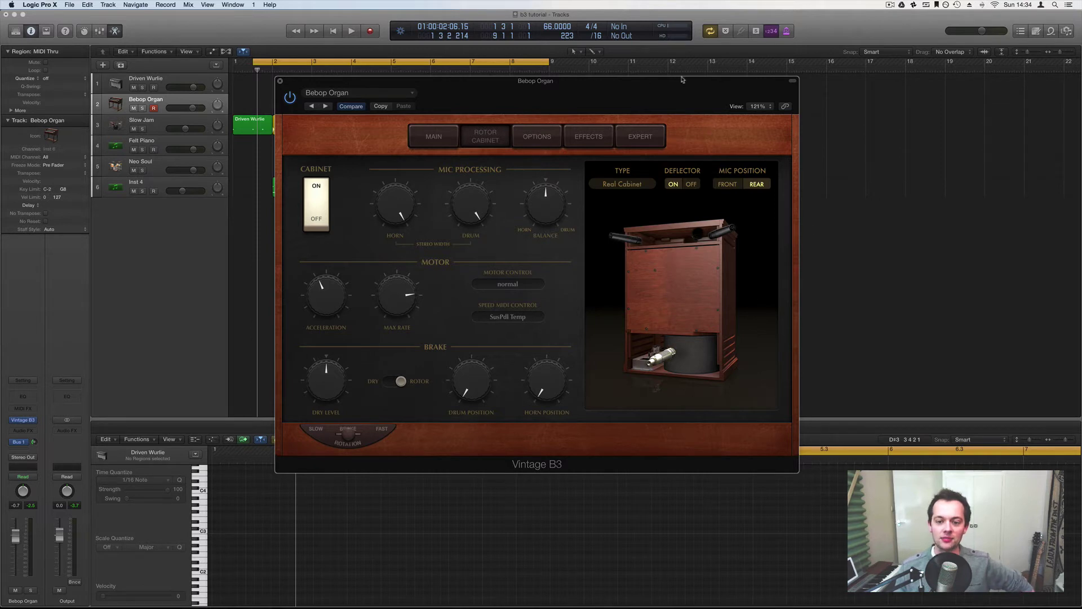
click(321, 229)
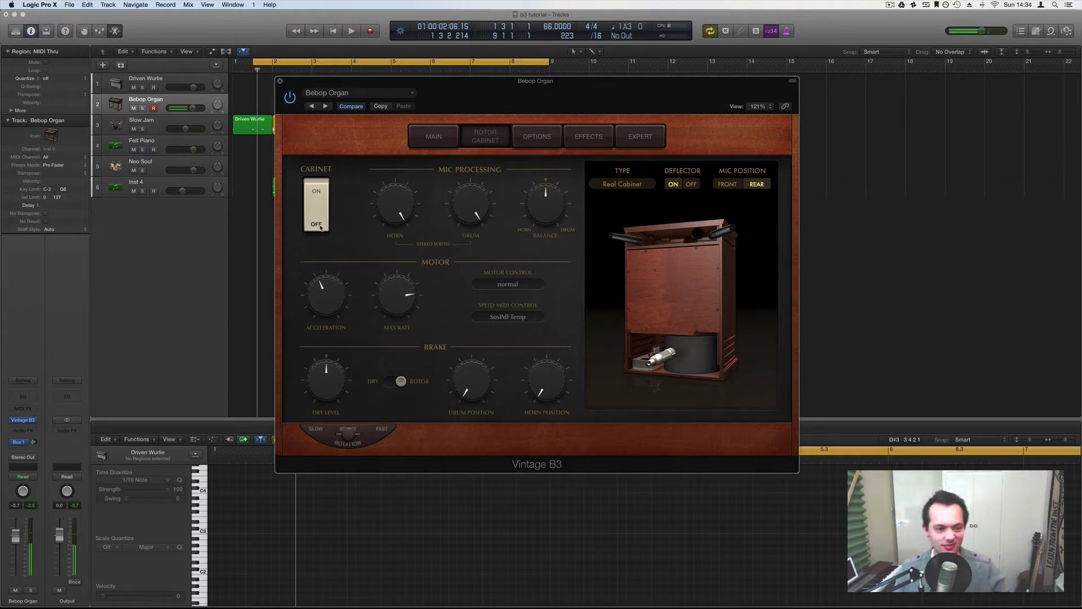
click(315, 188)
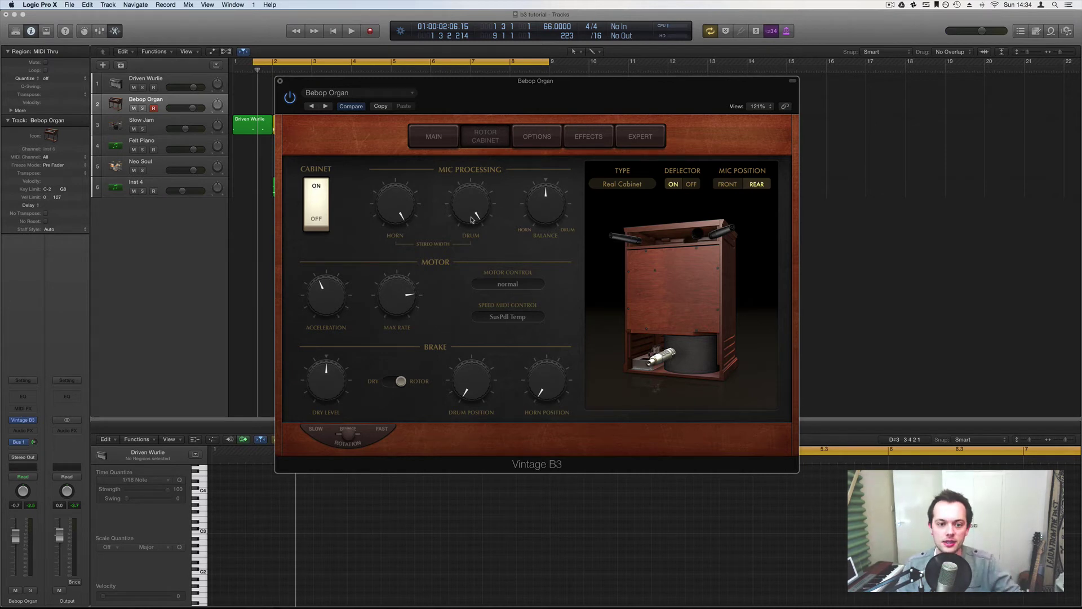
Step: Review the available rotor cabinet types while keeping Real Cabinet selected
mouse_move(466, 221)
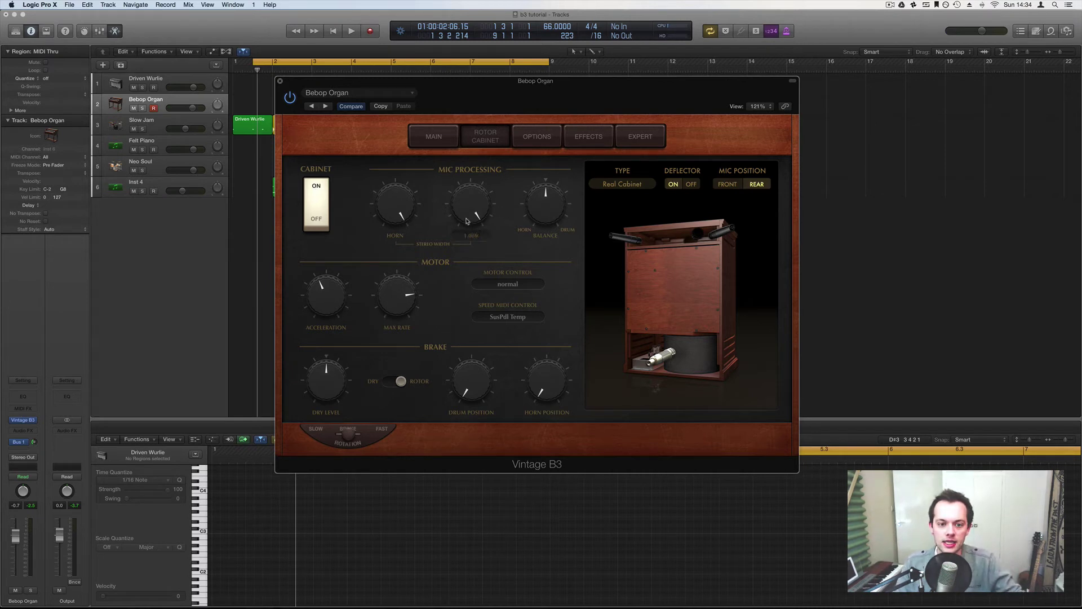
click(634, 185)
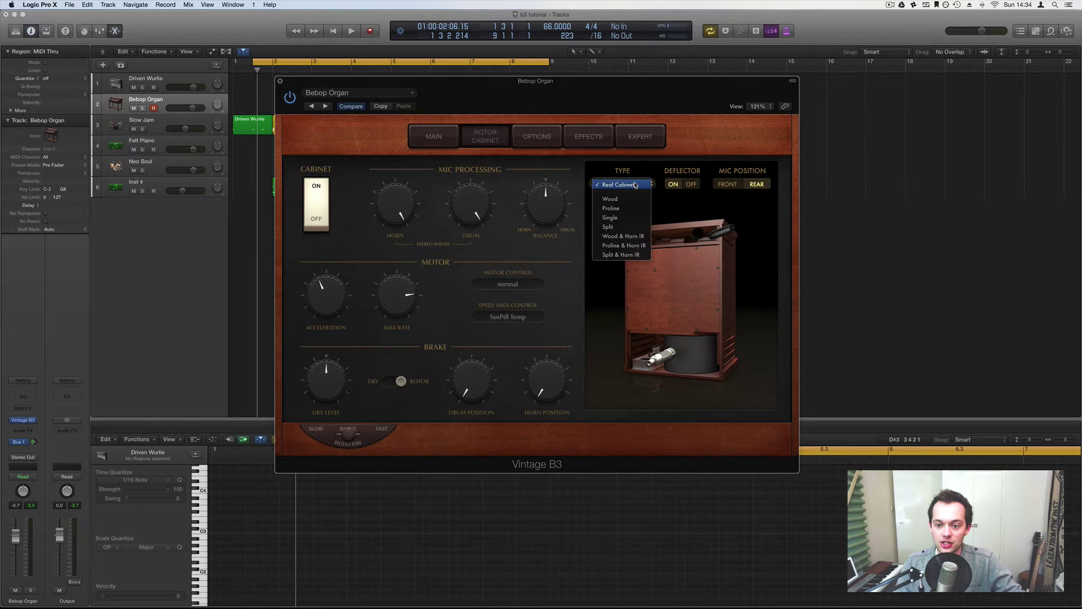
click(635, 185)
click(631, 184)
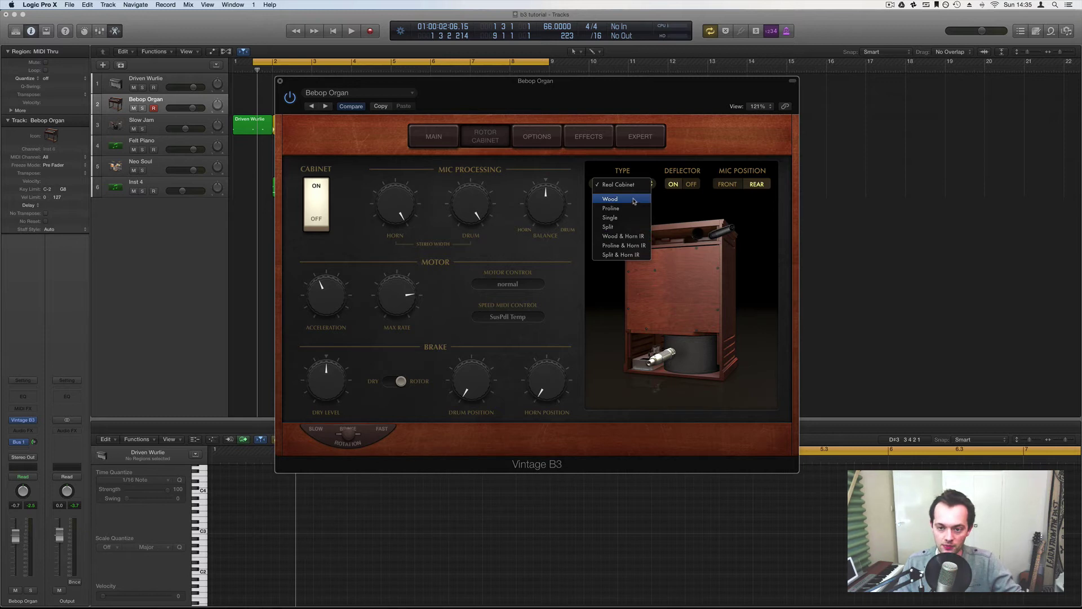
click(745, 226)
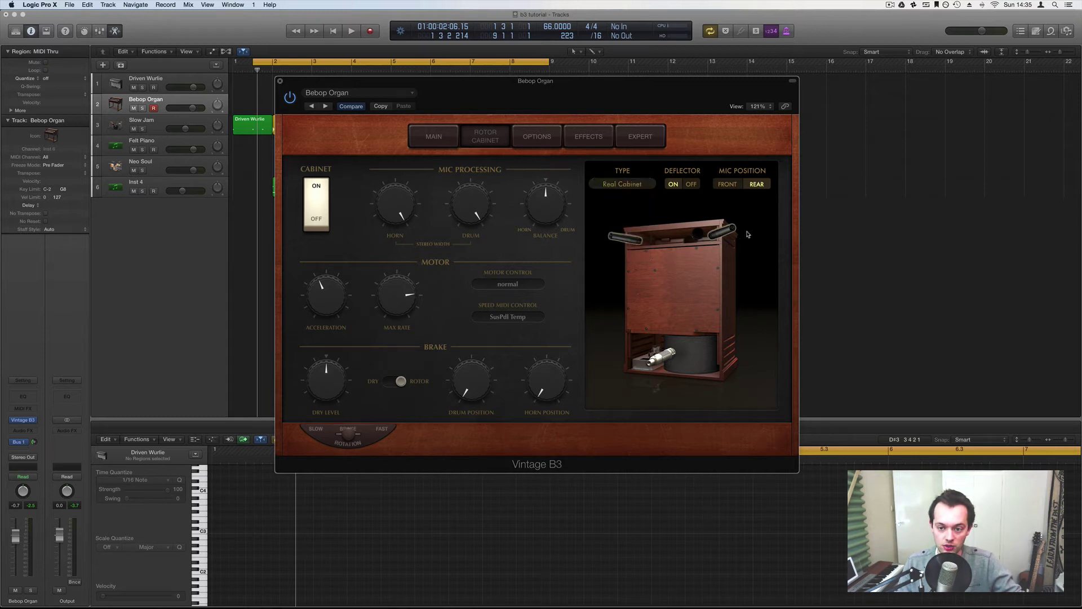
Step: Compare the rotor cabinet sound with the deflector on and off, leaving the deflector off
click(693, 185)
click(675, 185)
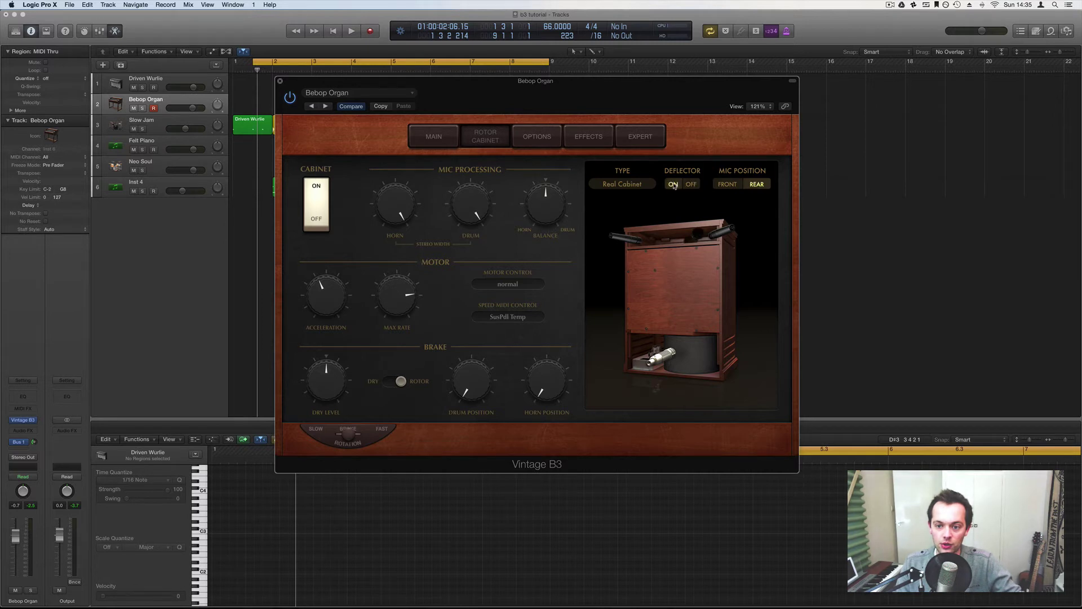
click(687, 185)
click(677, 184)
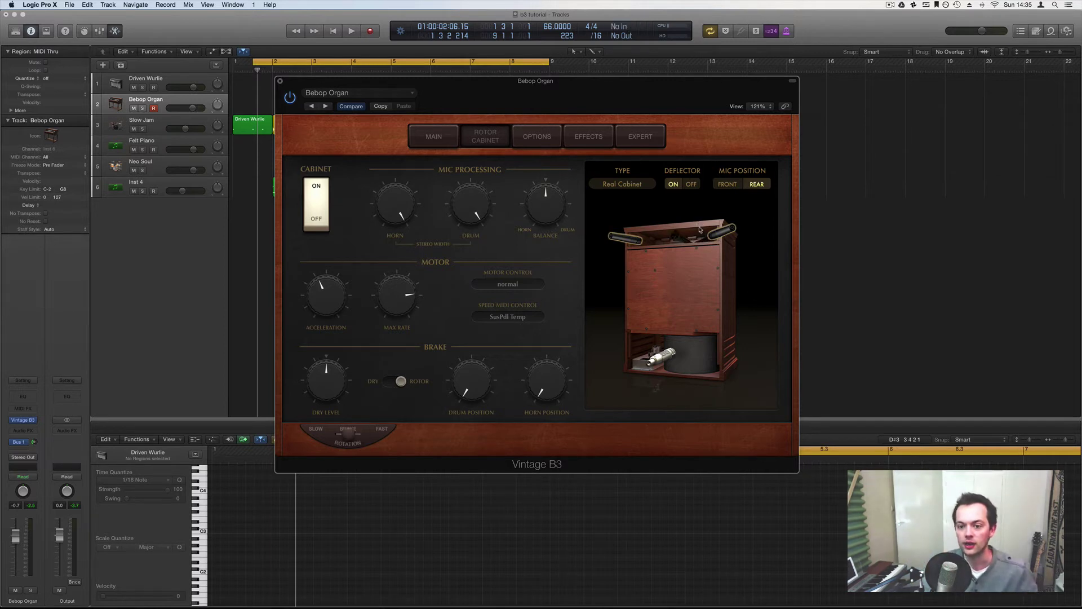
click(693, 186)
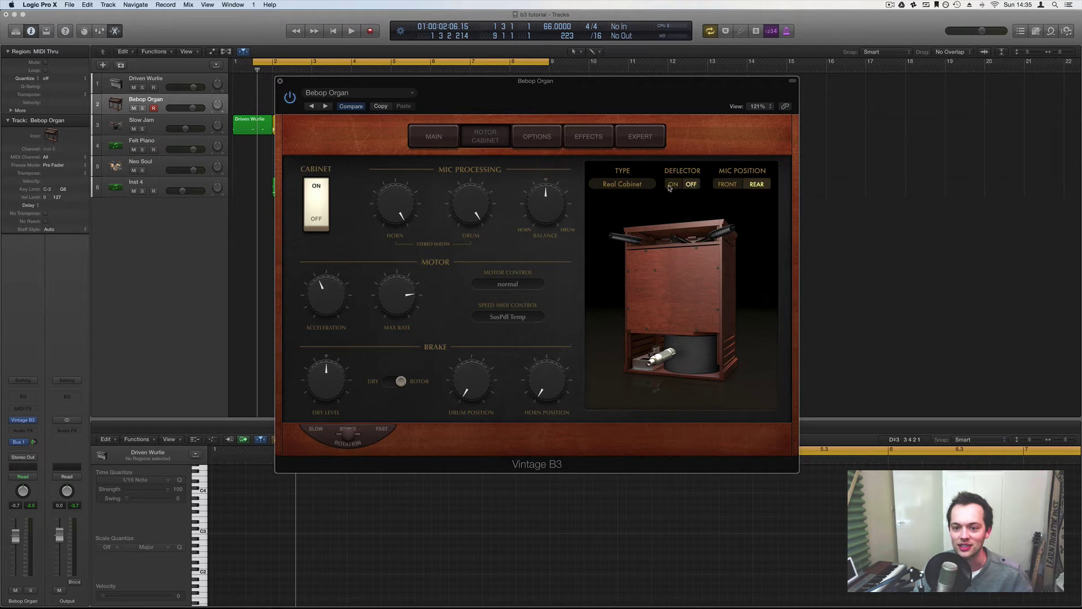
click(671, 186)
click(689, 186)
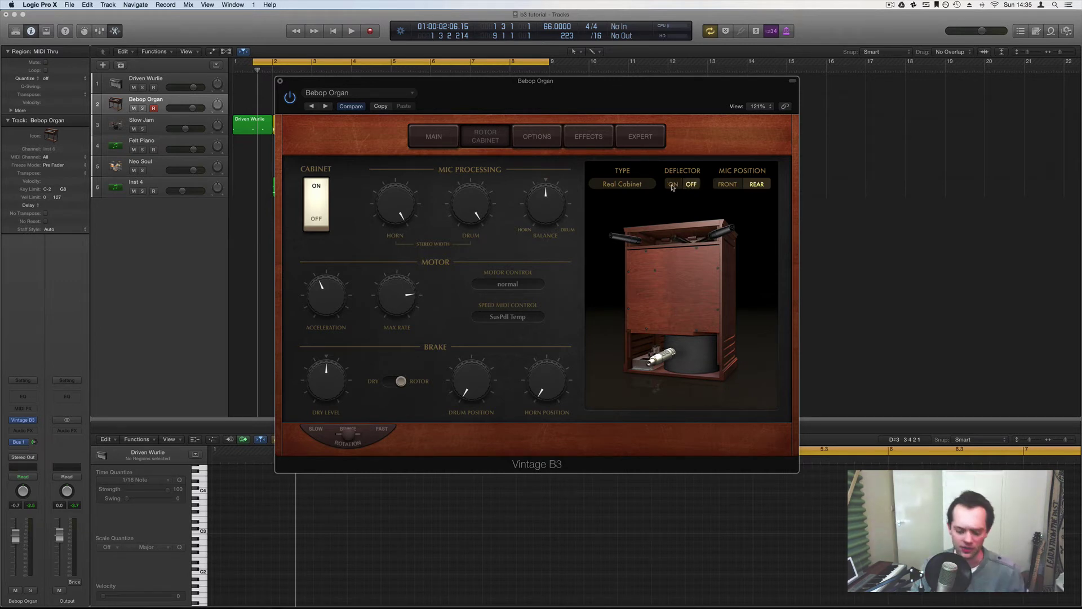
click(671, 186)
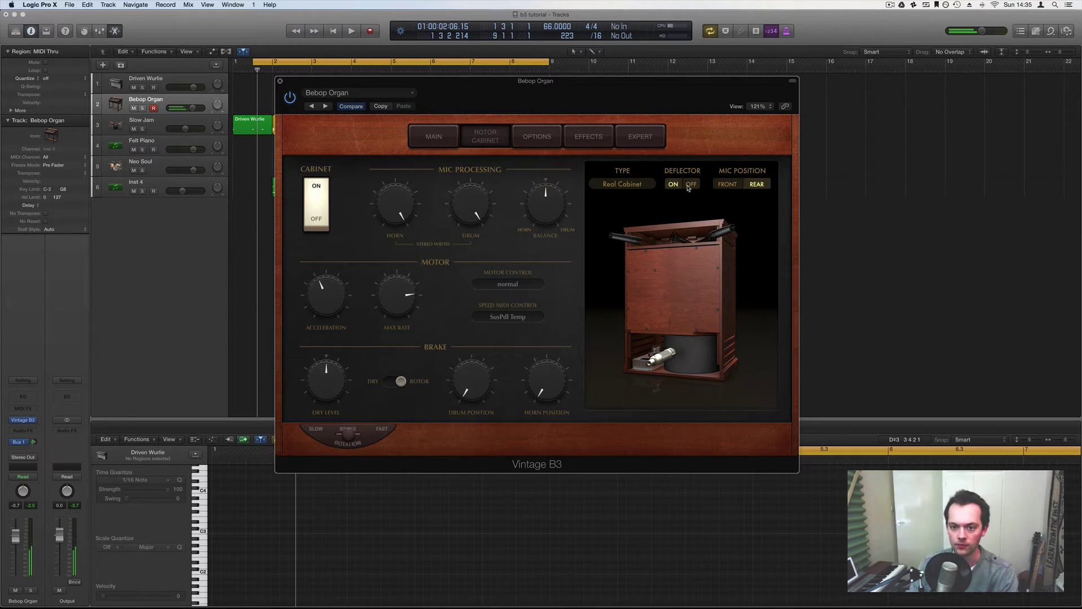
click(670, 187)
click(670, 187)
click(690, 185)
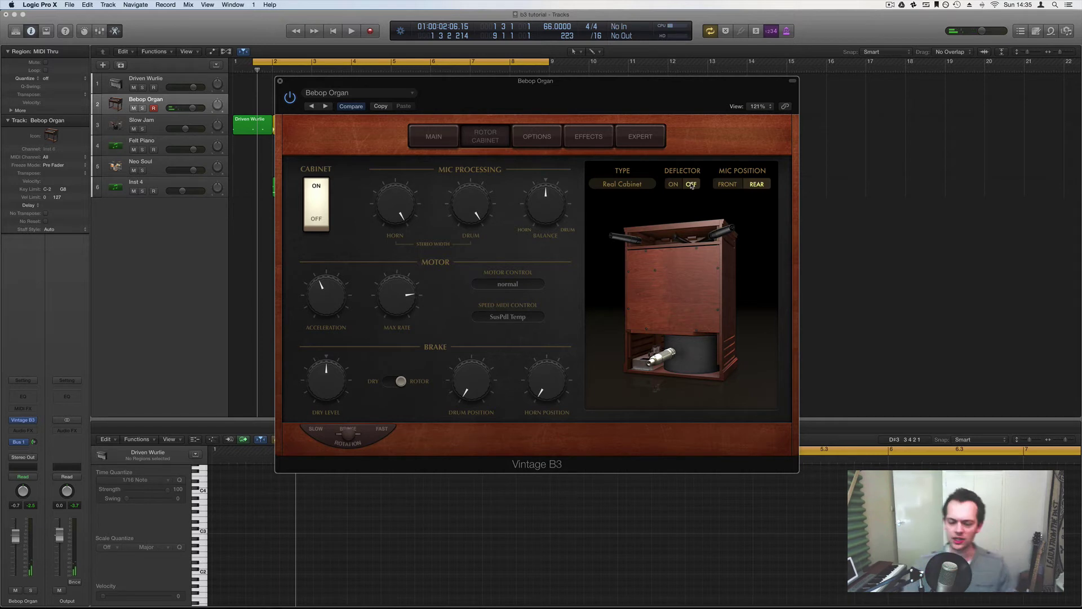
Step: Compare the front and rear mic positions on the rotor cabinet, finishing on rear
click(732, 186)
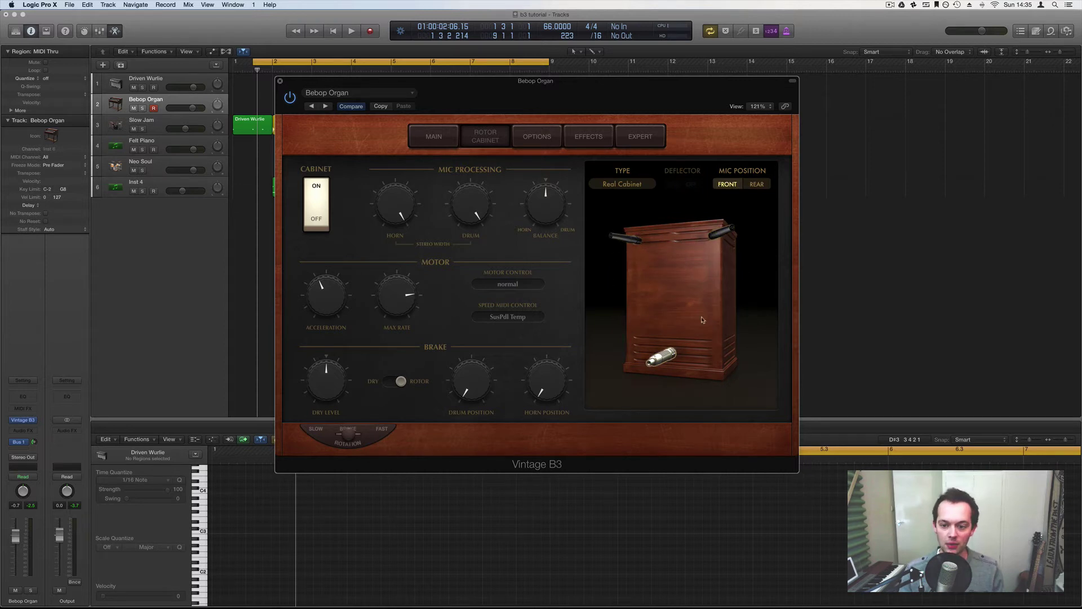
click(755, 185)
click(728, 186)
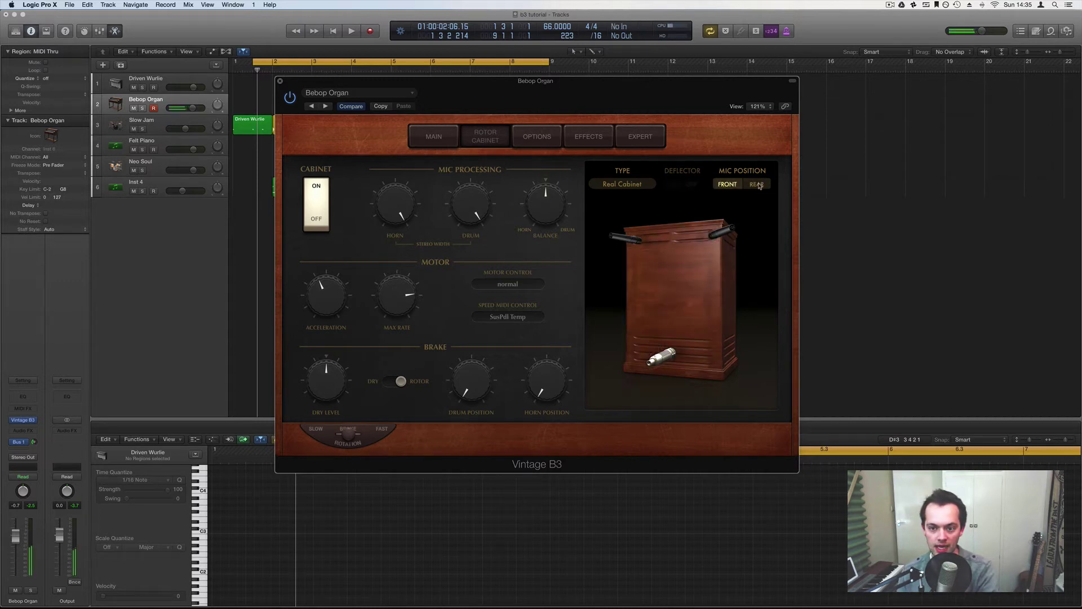
click(757, 185)
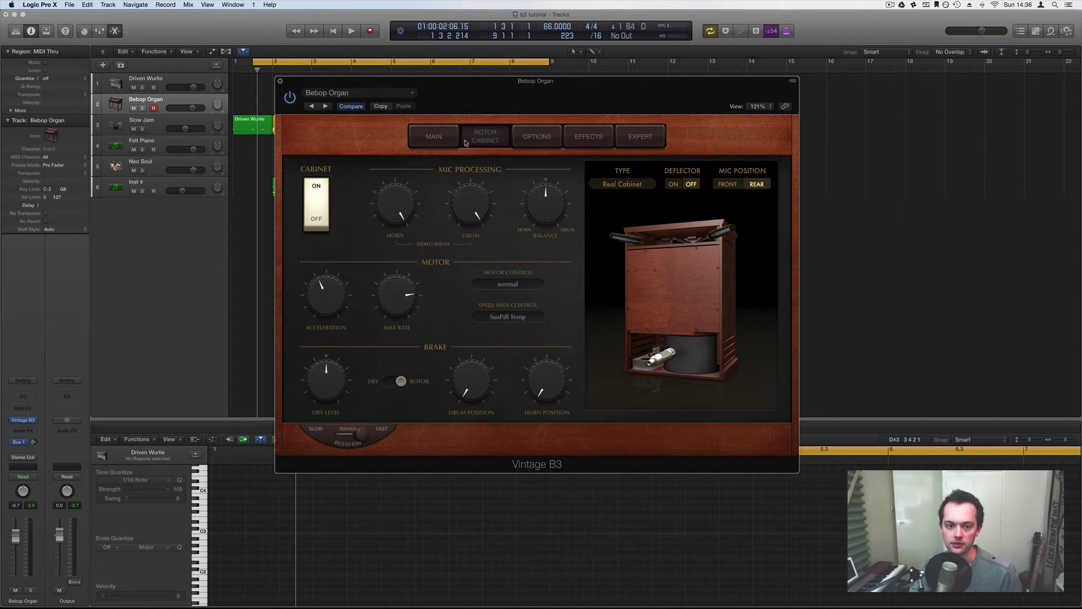
Step: Try the rotor motor's Max Rate at its minimum, and raise it to its maximum
click(433, 137)
click(485, 137)
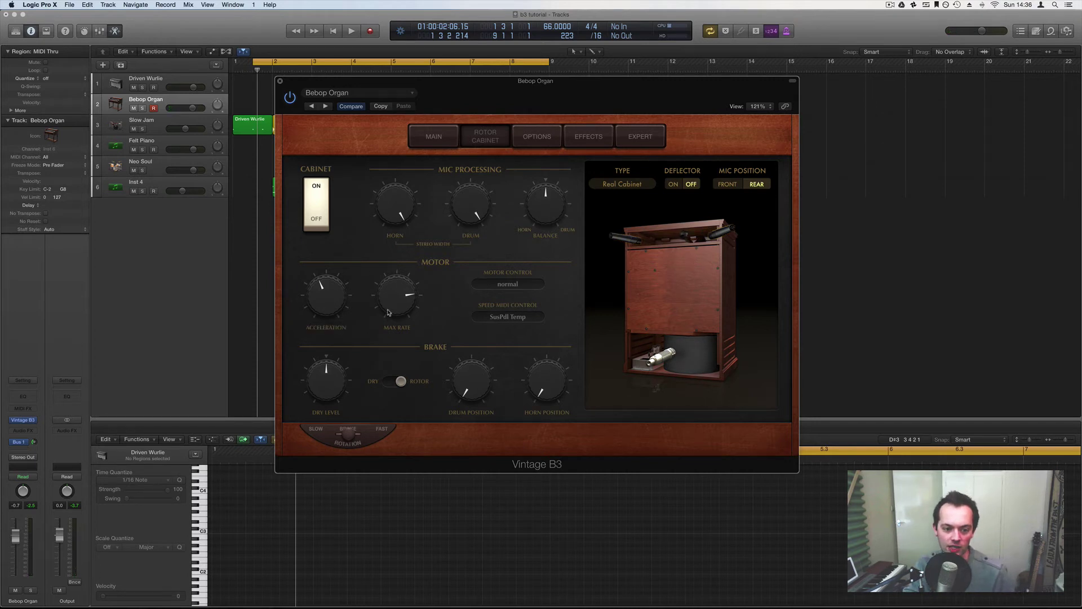
drag(388, 313, 407, 427)
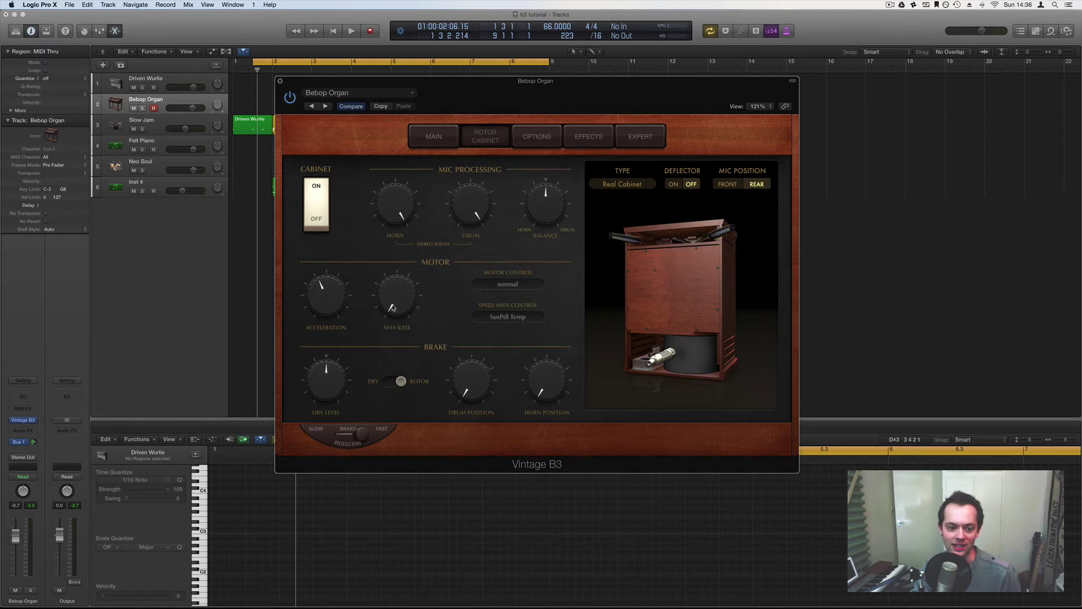
drag(393, 308, 393, 285)
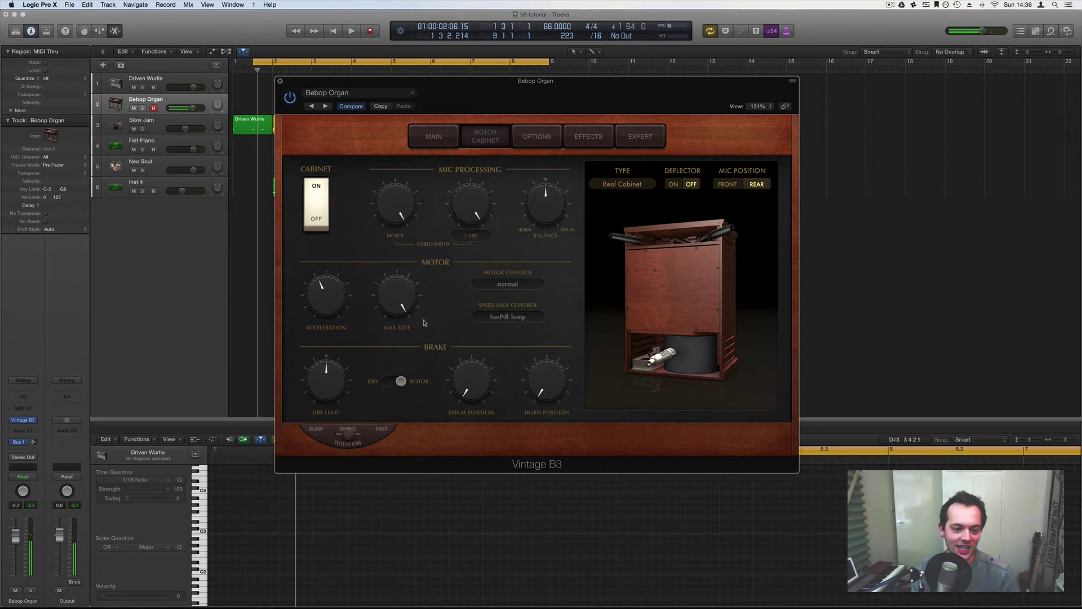
Step: Reduce the rotor motor's Max Rate below its maximum, try Acceleration at its minimum, and raise Acceleration to its maximum
drag(398, 289, 397, 304)
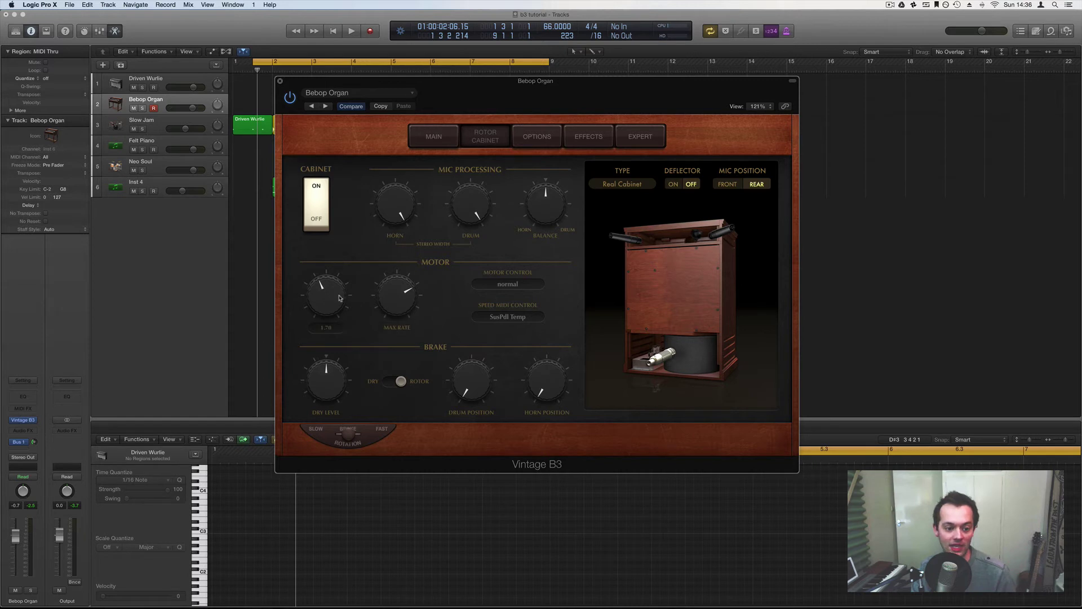
drag(323, 290, 334, 362)
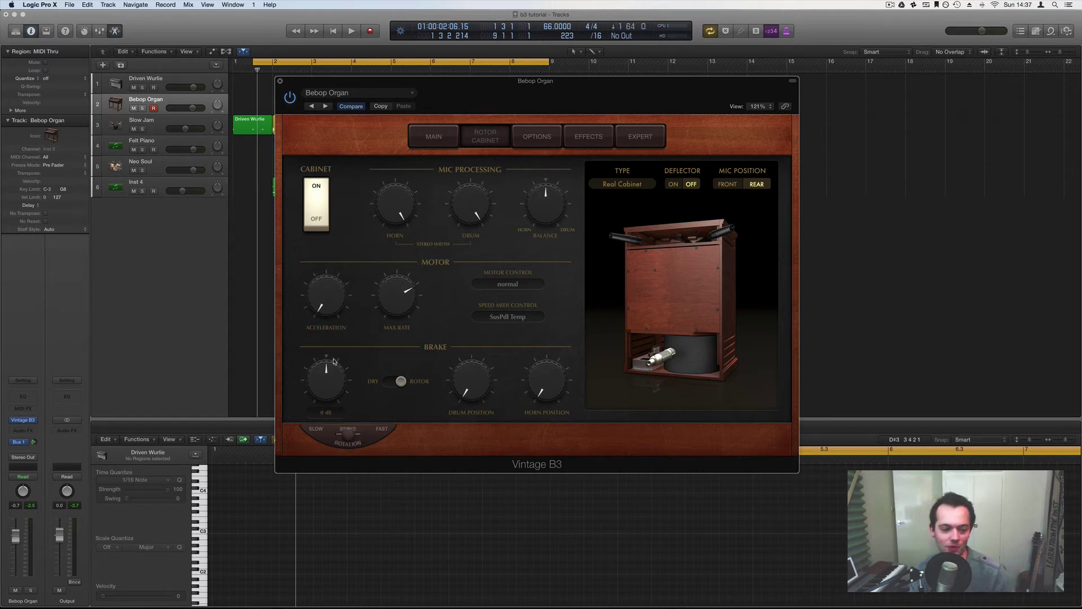
drag(327, 296, 320, 32)
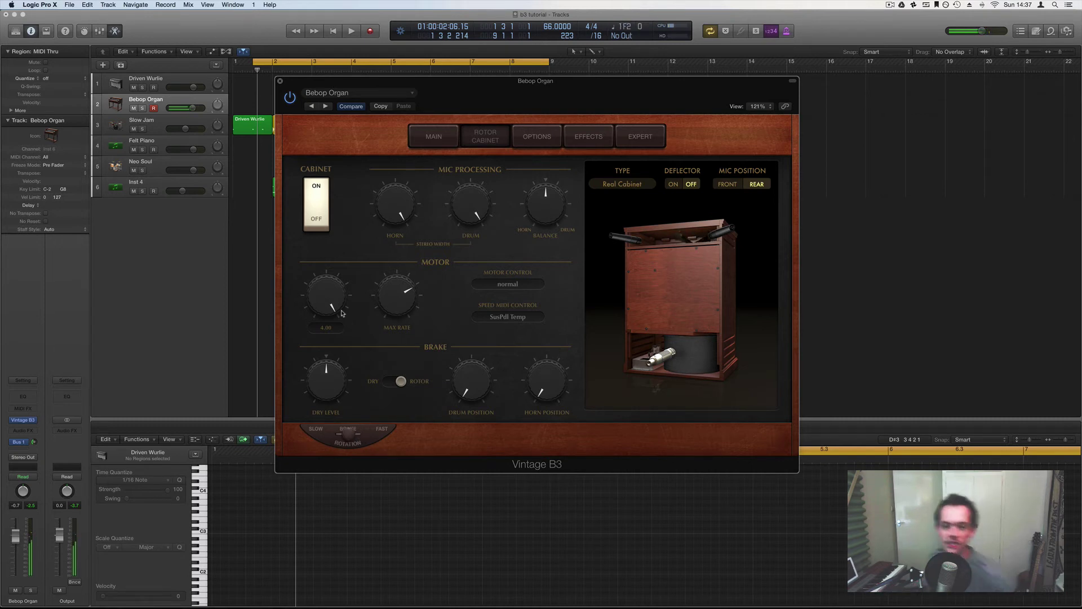
Step: Review the Motor Control and Speed MIDI Control options, keeping normal and SusPdl Temp selected
click(530, 283)
click(532, 284)
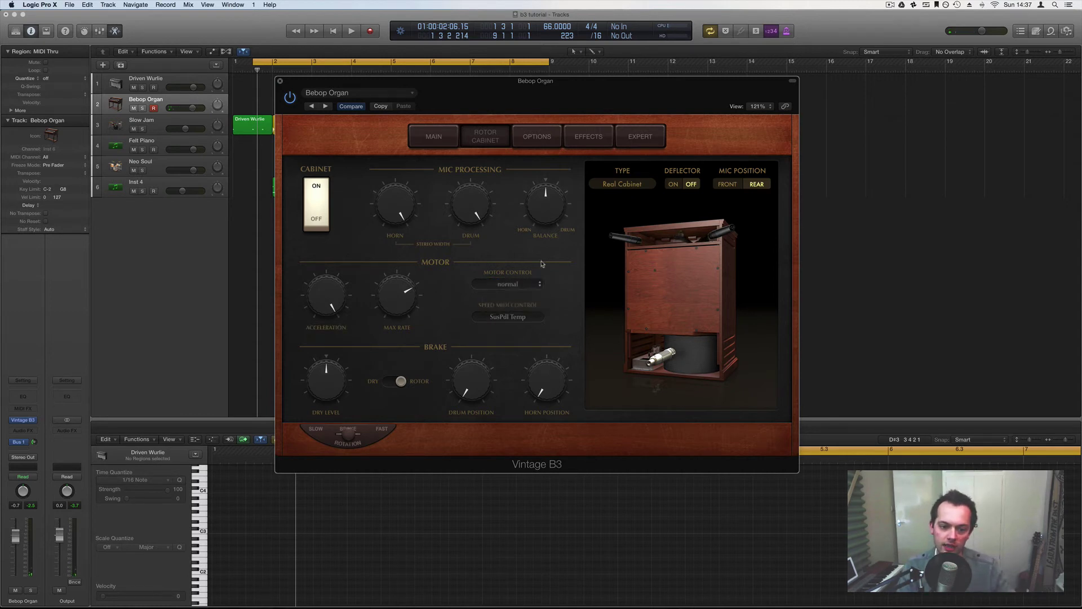
click(531, 318)
click(530, 316)
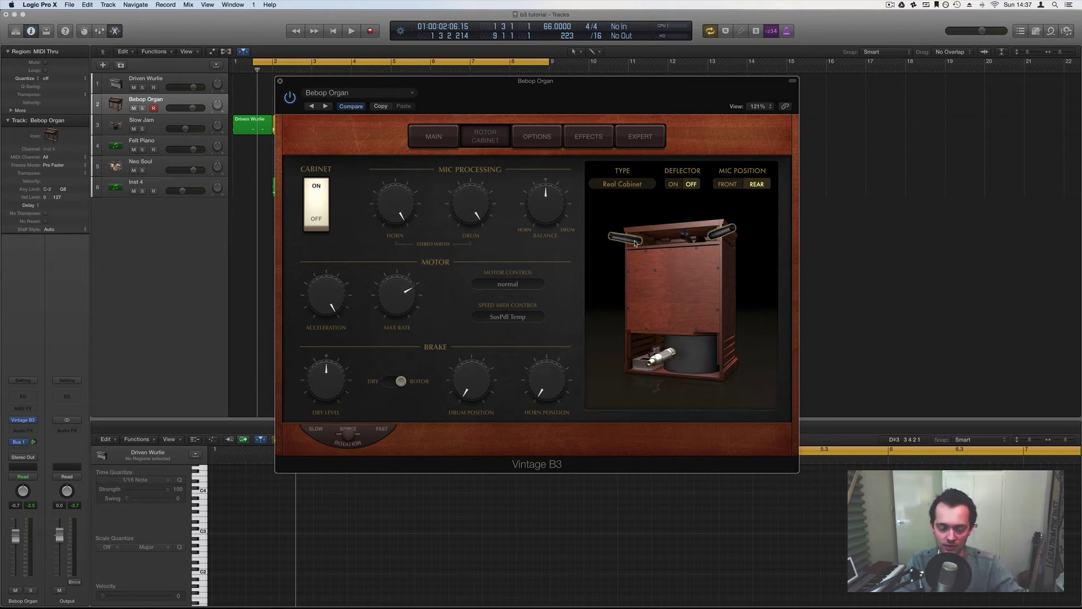
Step: Try Condenser mics on the horn and a Stereo mic on the drum, and return the horn to Dynamic
click(635, 243)
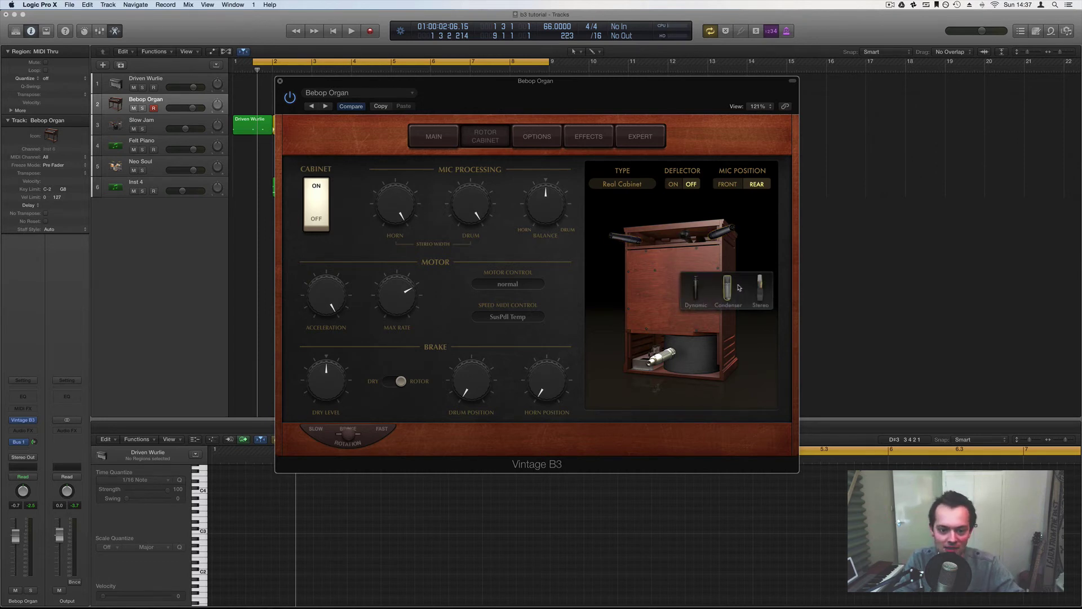
click(759, 285)
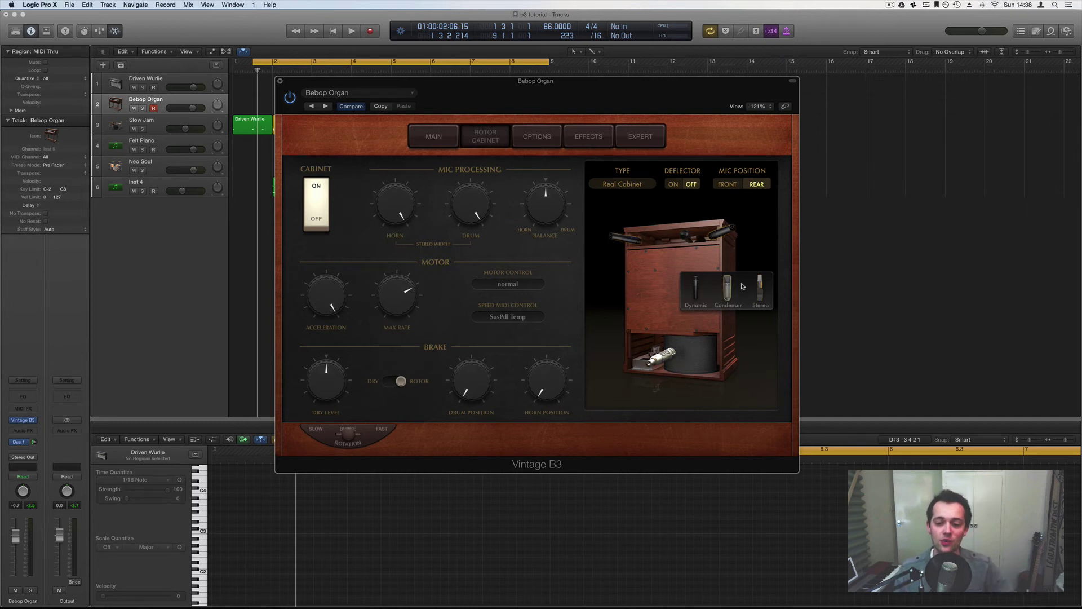
click(727, 290)
click(684, 368)
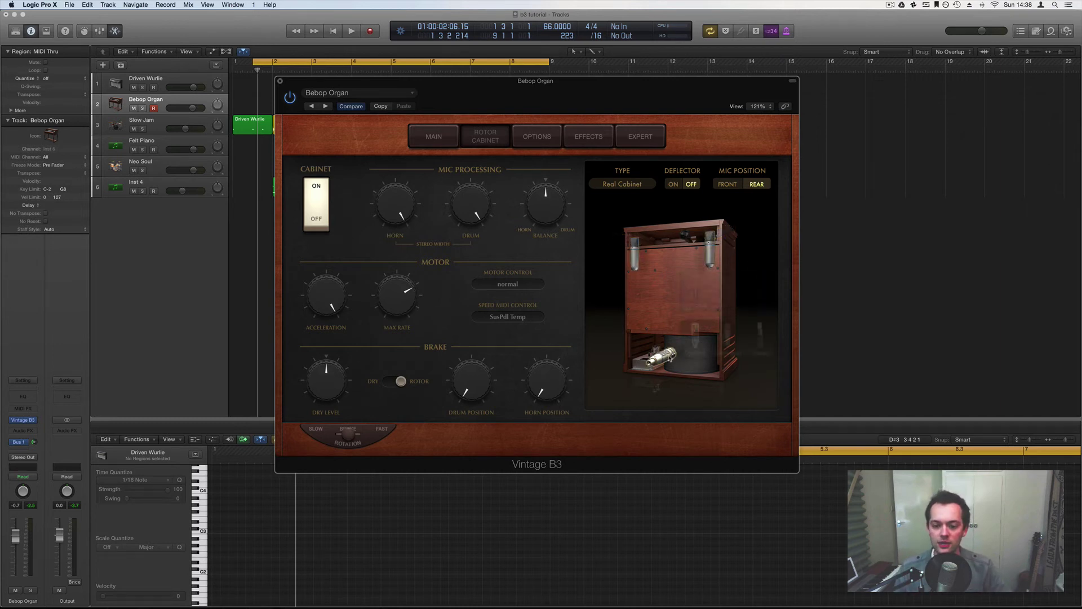
click(756, 340)
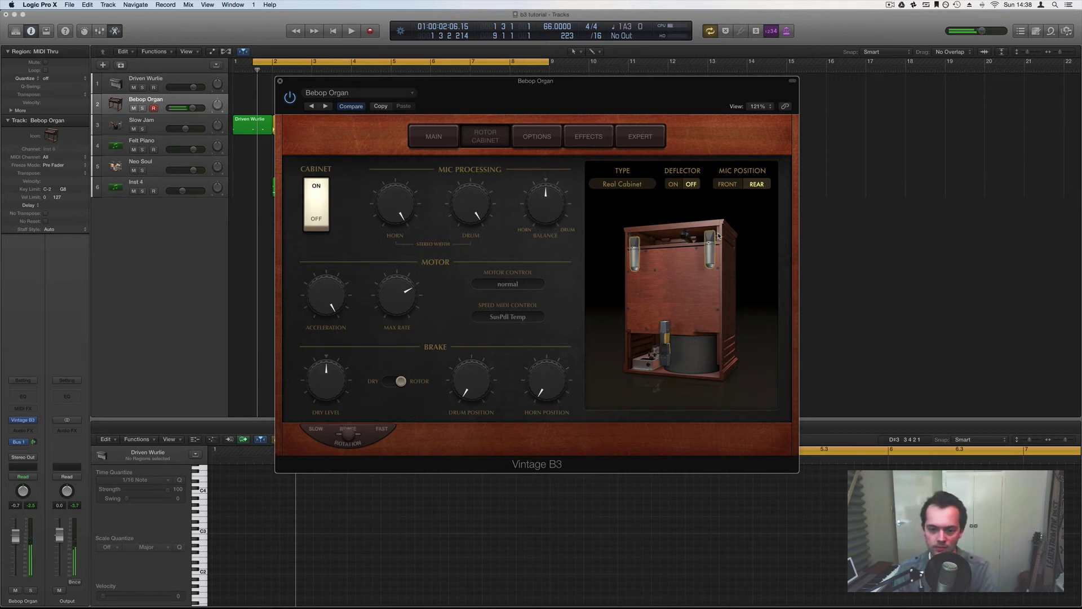
click(717, 239)
click(701, 293)
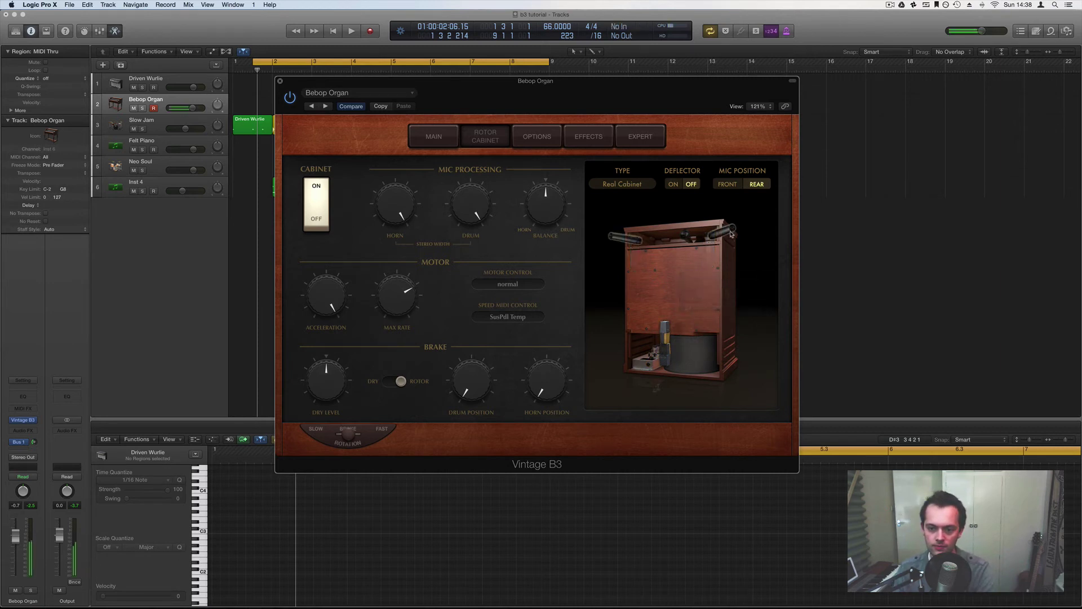
Step: Set the rotor cabinet's horn mic to Stereo and its drum mic to Dynamic
click(717, 240)
click(760, 290)
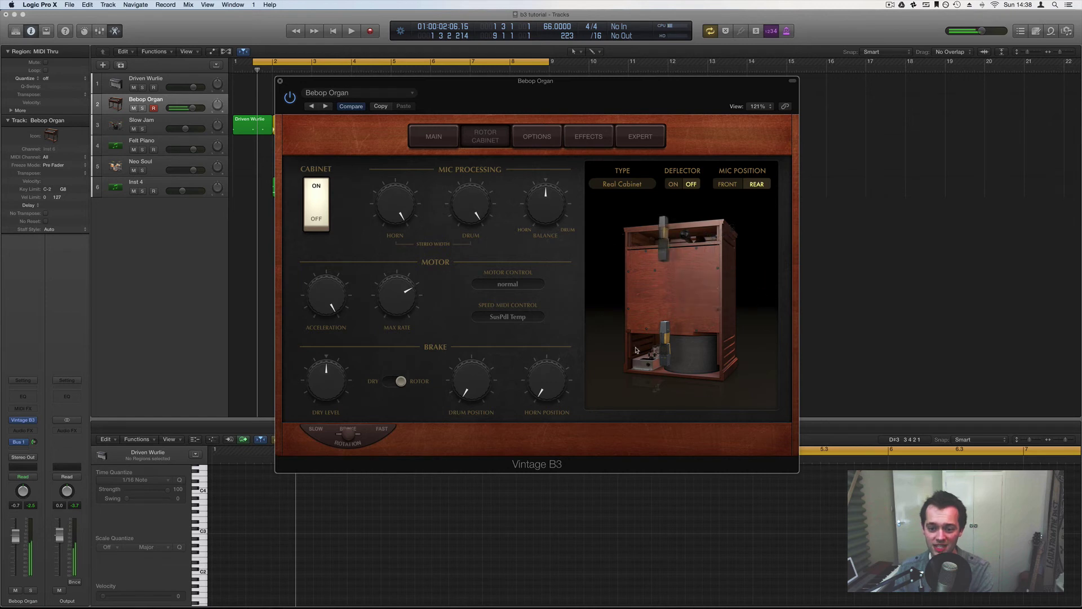
click(666, 347)
click(700, 341)
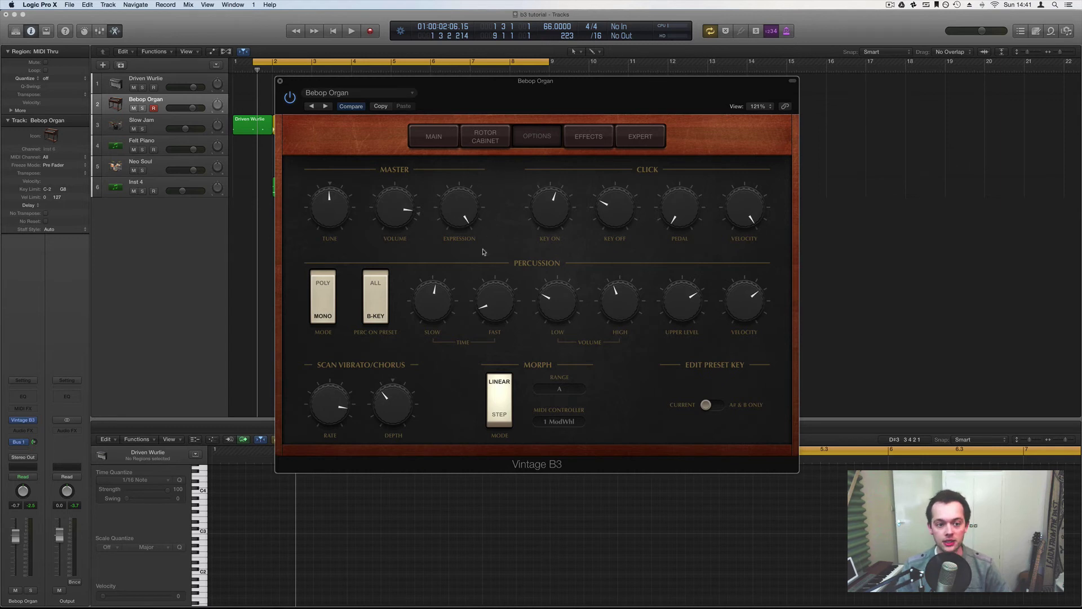
Step: Try raising the organ's master Tune, and return it to 0
mouse_move(334, 207)
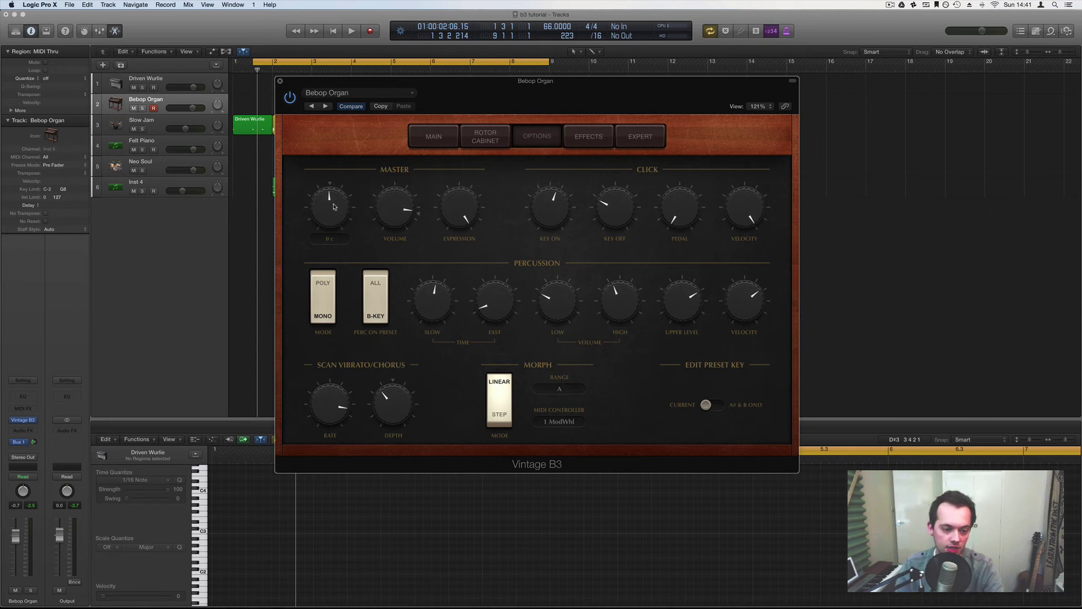
drag(334, 207, 326, 145)
drag(321, 186, 323, 190)
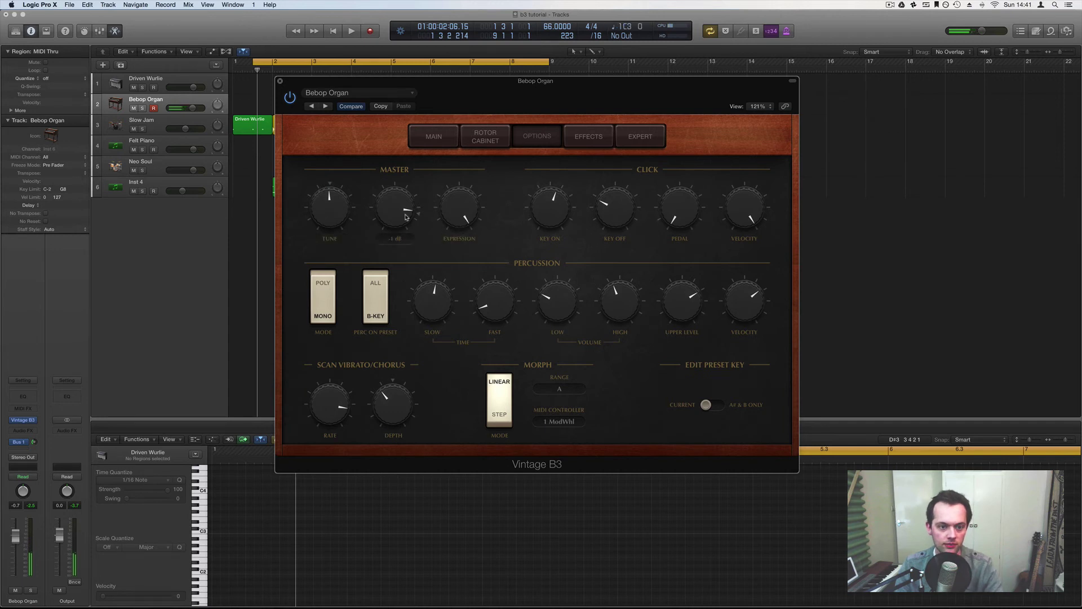
mouse_move(455, 194)
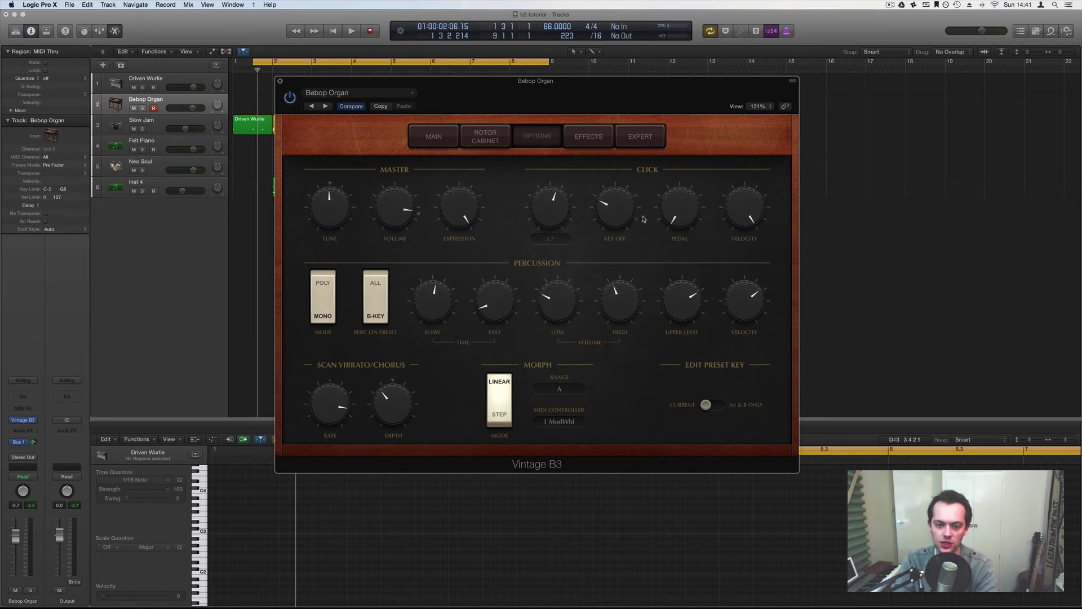
Step: Try the Key On and Key Off clicks at their minimum and near their maximum, with the click Velocity reduced
drag(546, 210, 582, 358)
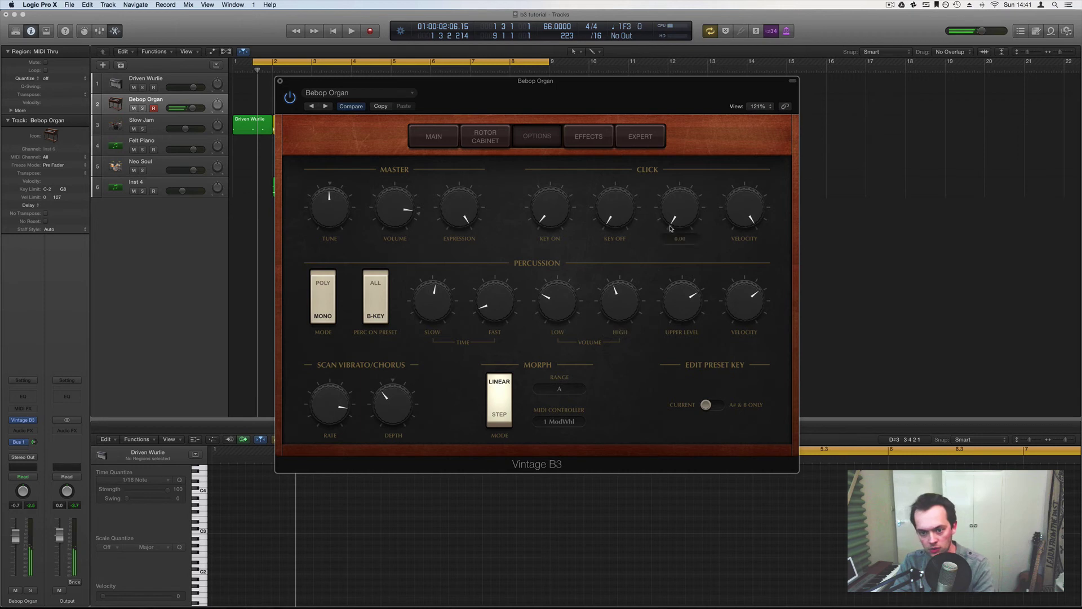
mouse_move(748, 206)
mouse_down()
mouse_move(744, 228)
mouse_move(744, 208)
mouse_up()
drag(555, 219, 547, 184)
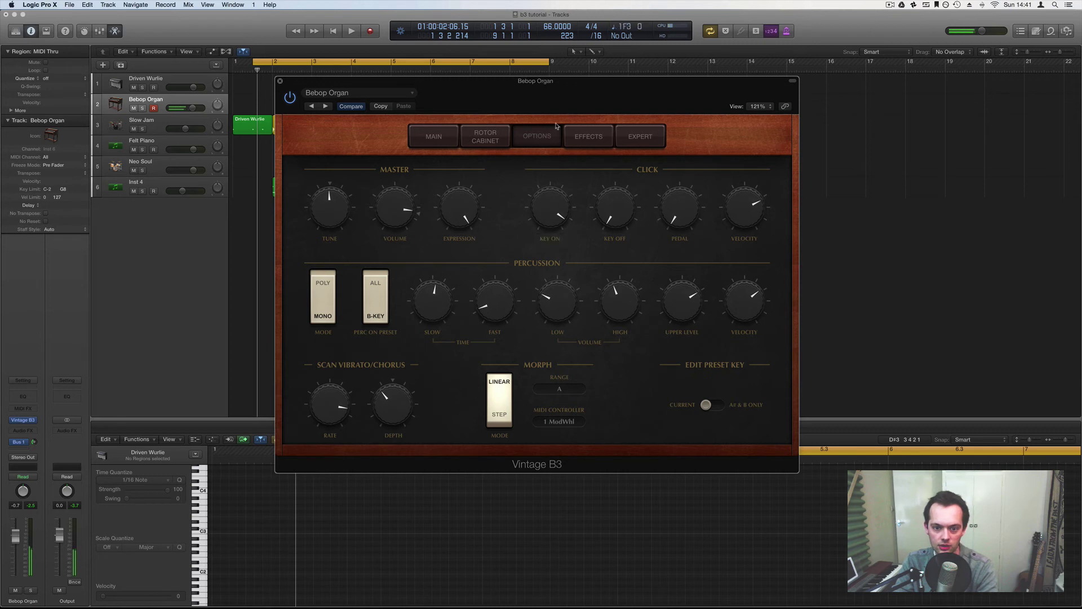
drag(619, 224, 617, 103)
drag(744, 203, 745, 257)
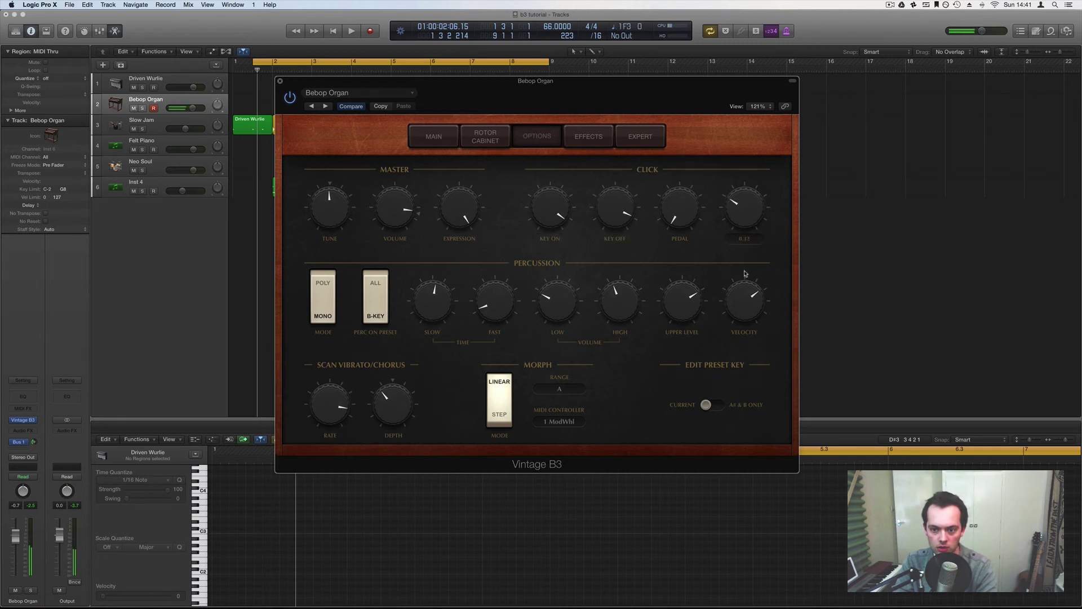
Step: Try the Key Off click at 0, and raise it close to its maximum again
mouse_move(683, 232)
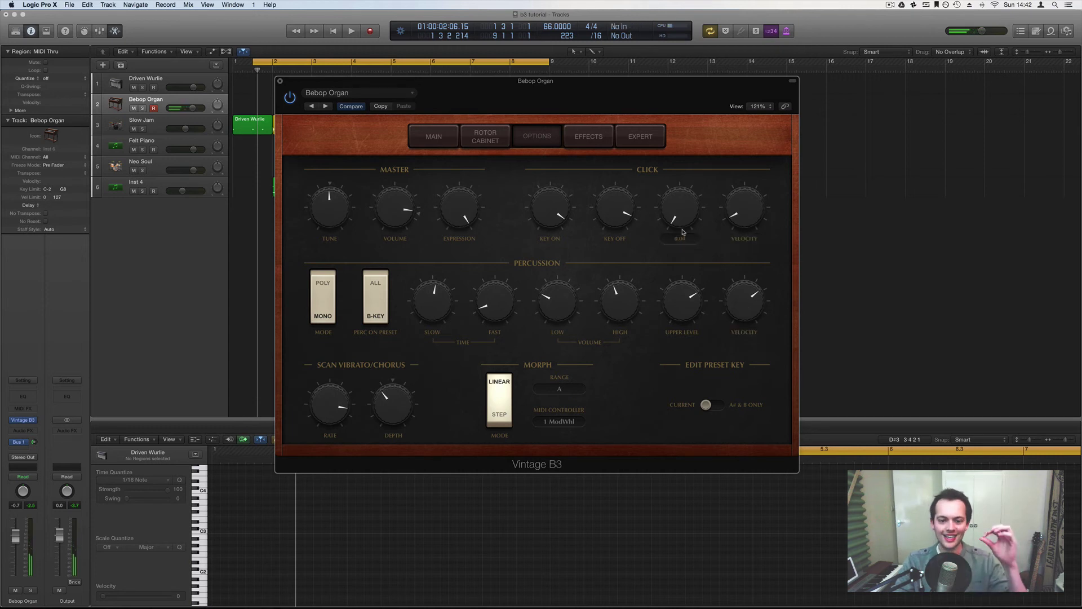
mouse_move(557, 239)
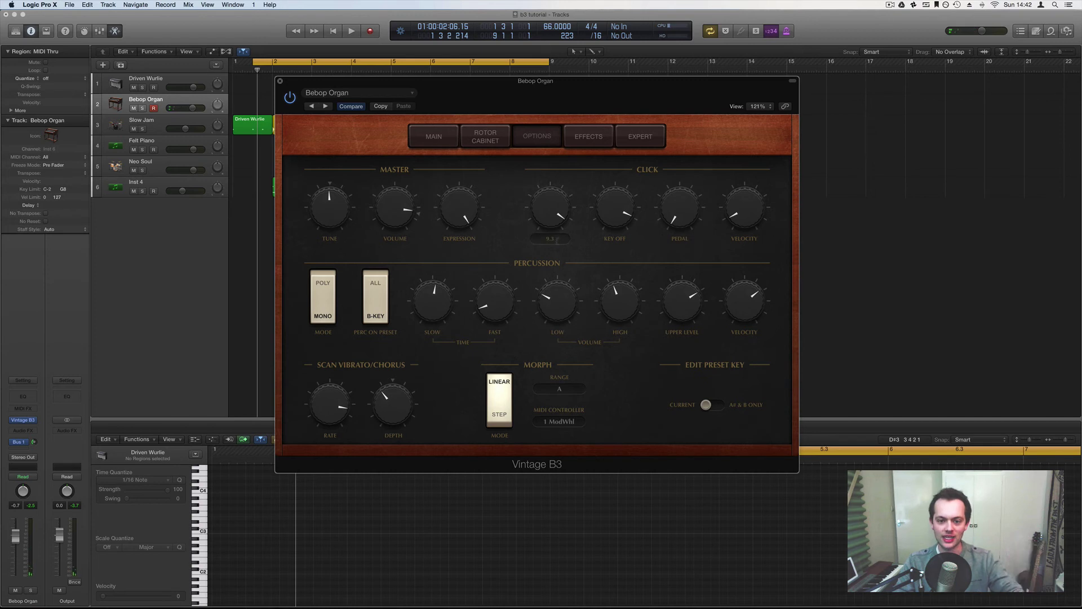
mouse_move(616, 233)
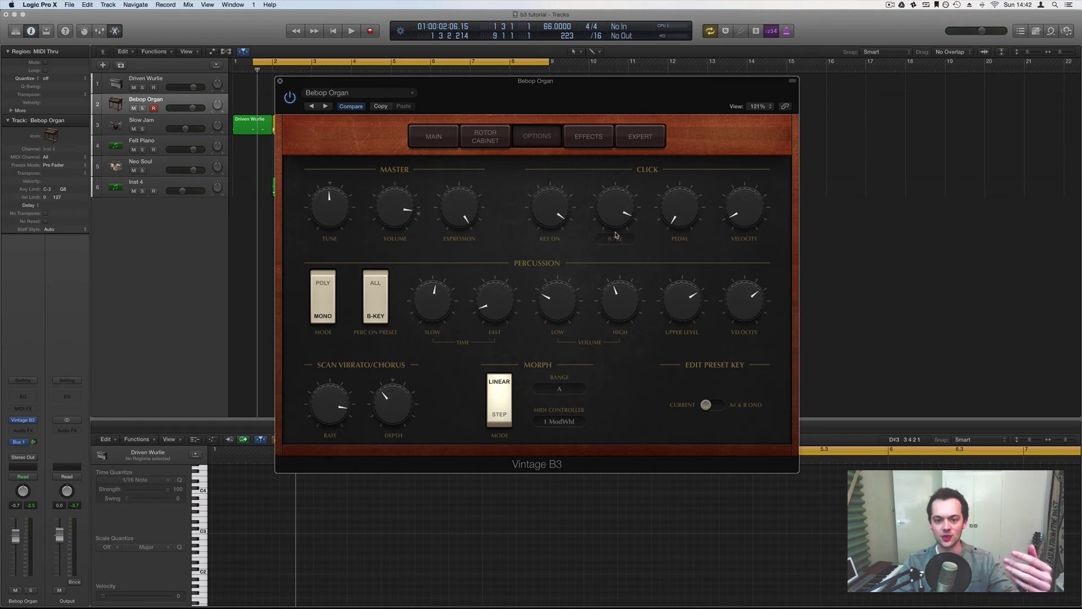
drag(616, 232, 651, 380)
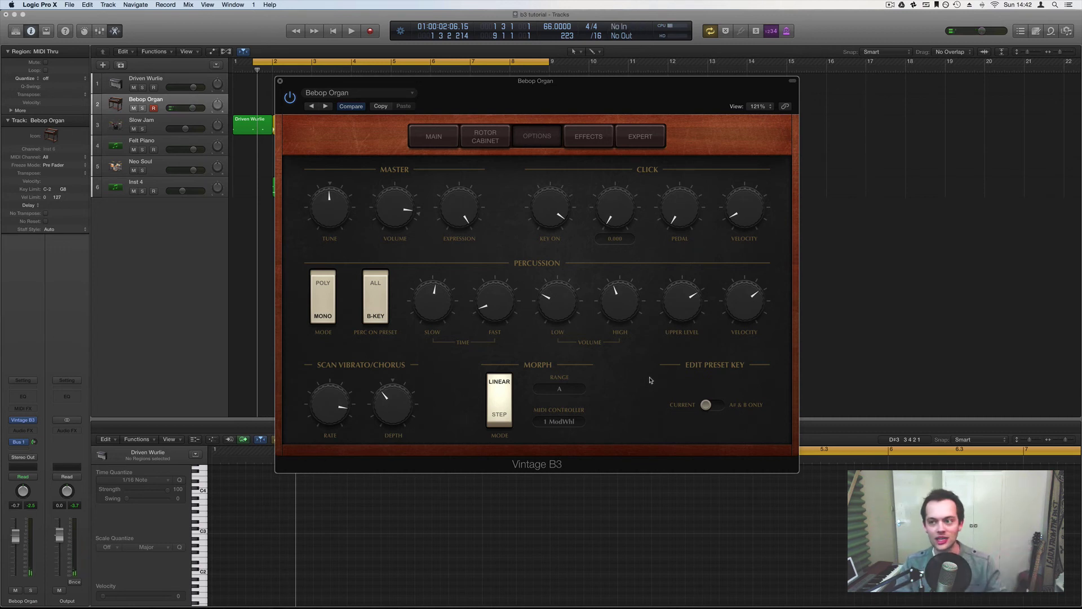
drag(651, 380, 553, 218)
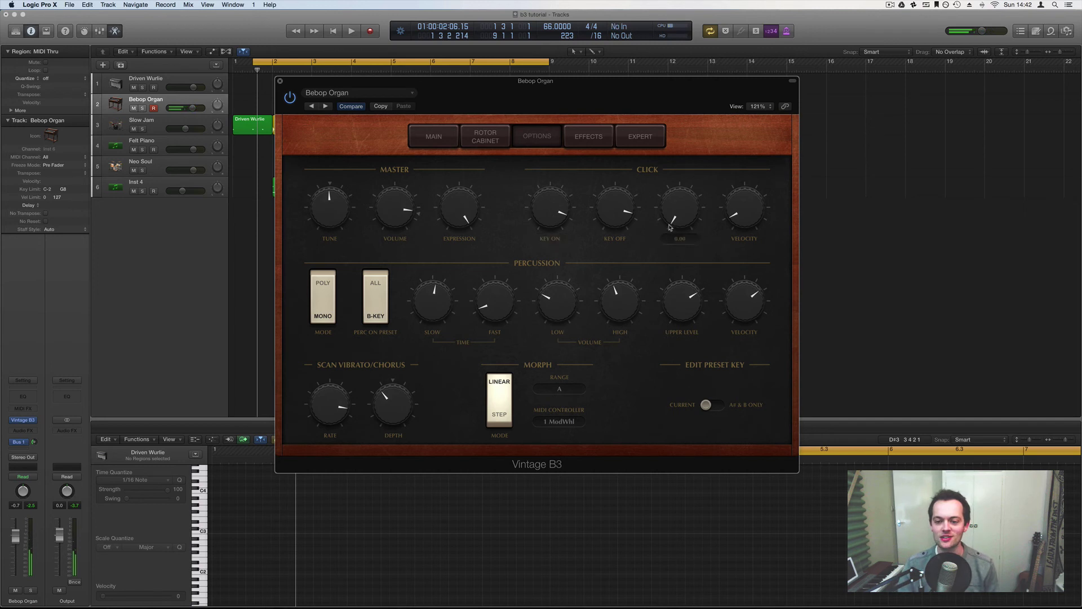
Step: Set the Key On and Key Off clicks slightly above their midpoints and the click Velocity slightly below its midpoint
mouse_move(736, 218)
mouse_down()
mouse_move(744, 220)
mouse_move(739, 153)
mouse_move(750, 228)
mouse_up()
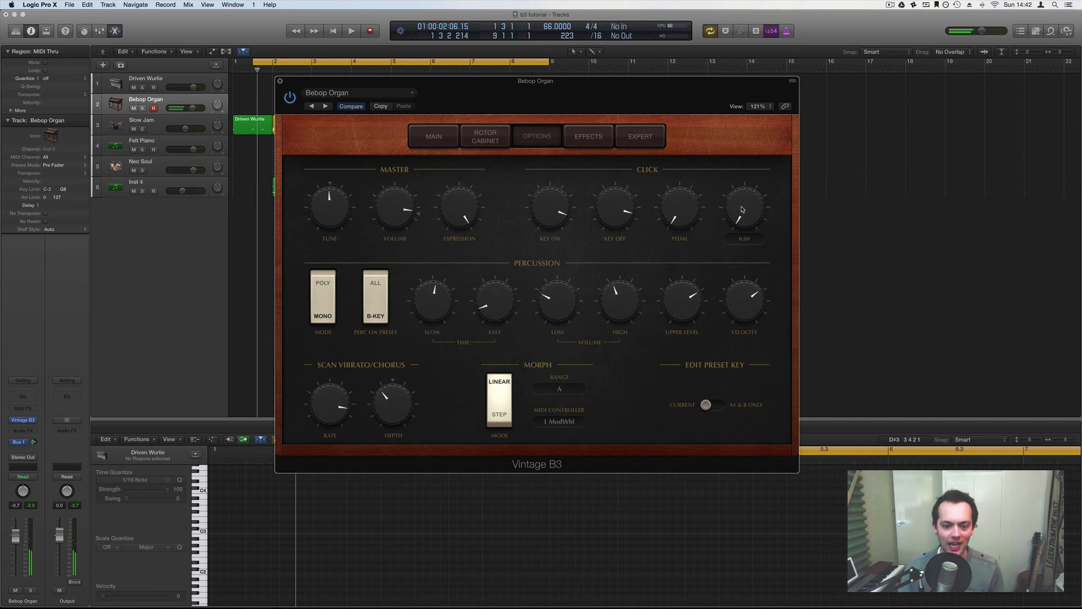
drag(743, 209, 627, 231)
drag(549, 209, 547, 235)
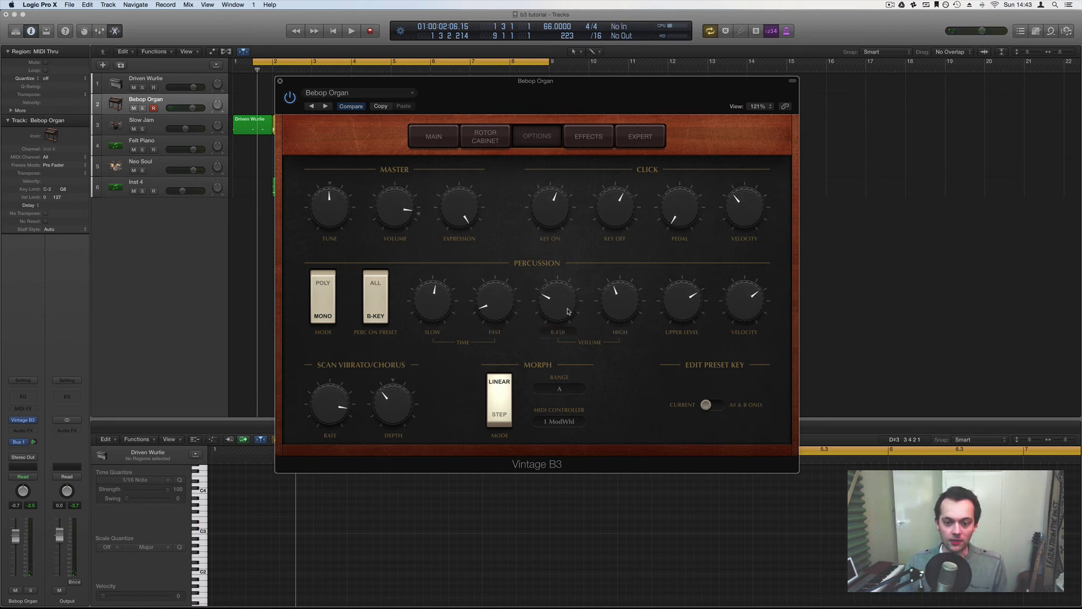
Step: Raise the percussion's Slow and Fast times and its Low and High volumes well above their midpoints
drag(438, 311, 435, 300)
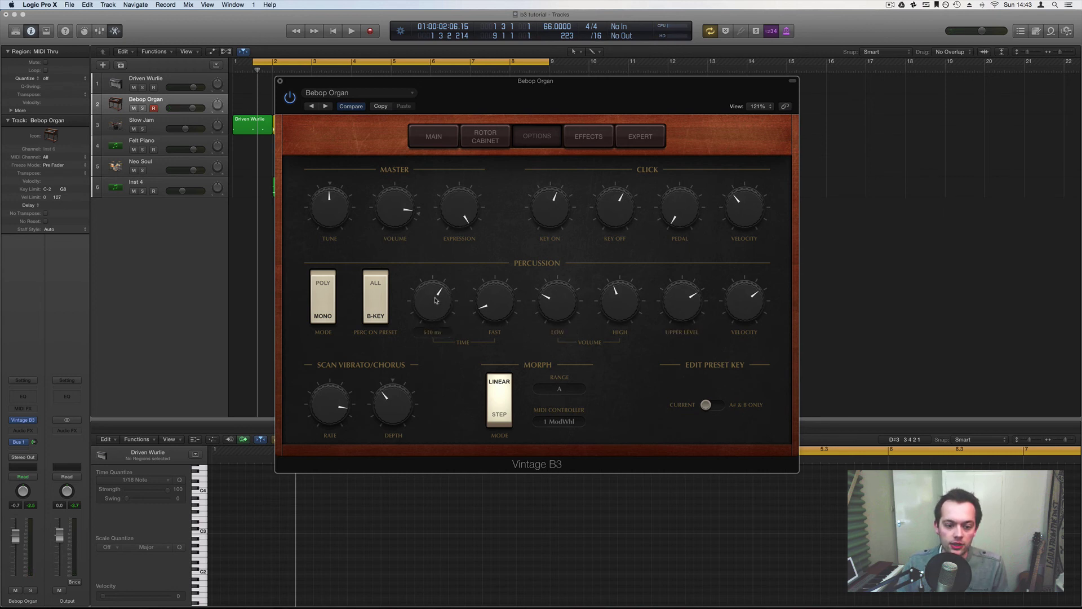
drag(498, 316, 496, 251)
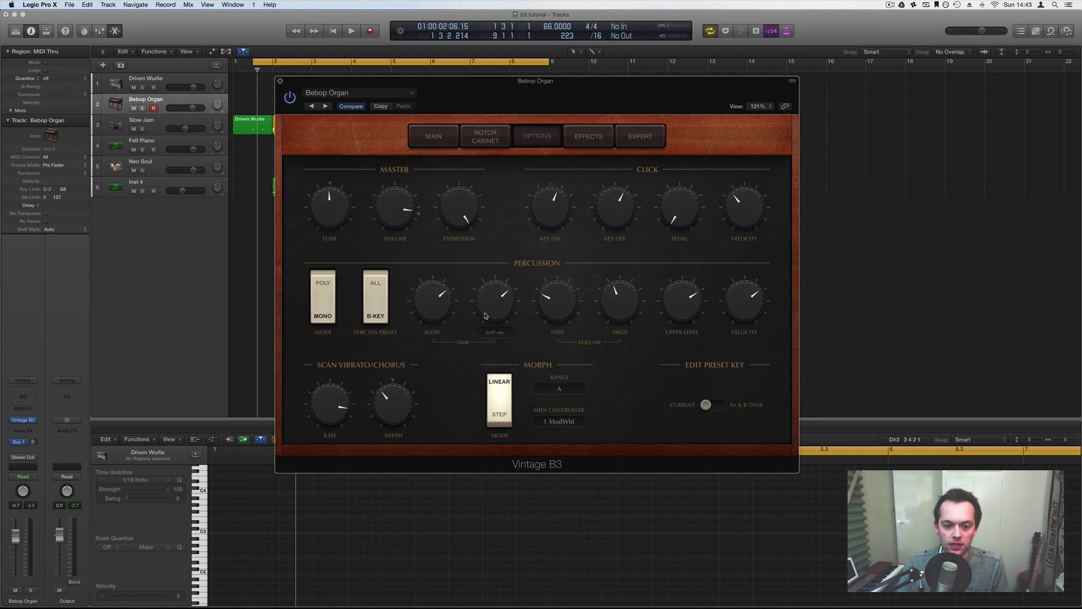
drag(550, 313, 550, 280)
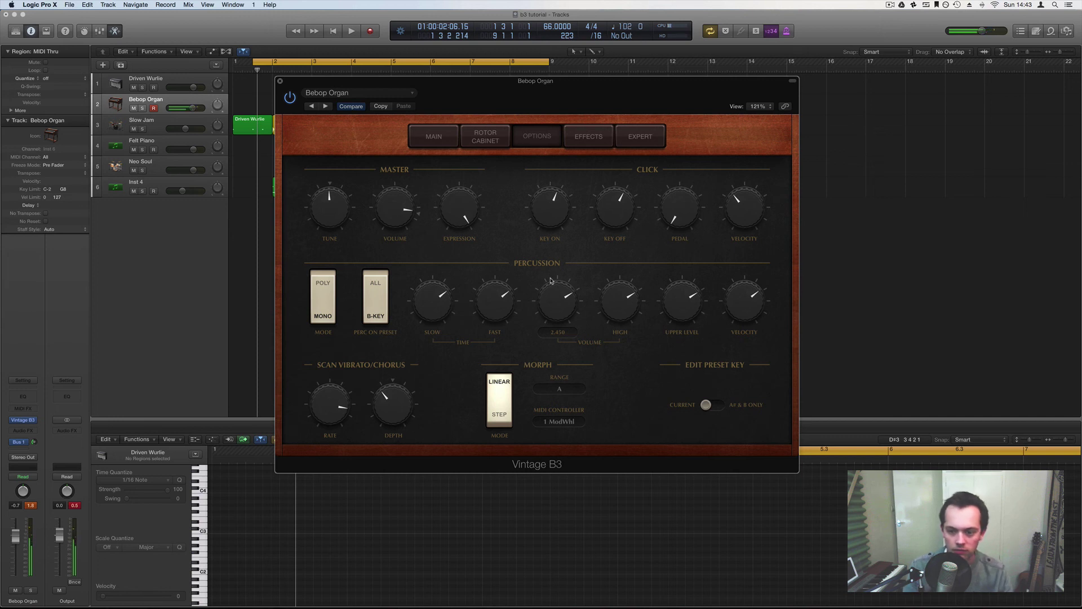
Step: Reduce the percussion Velocity below its midpoint and lower the volume of the Output channel
drag(745, 307, 749, 362)
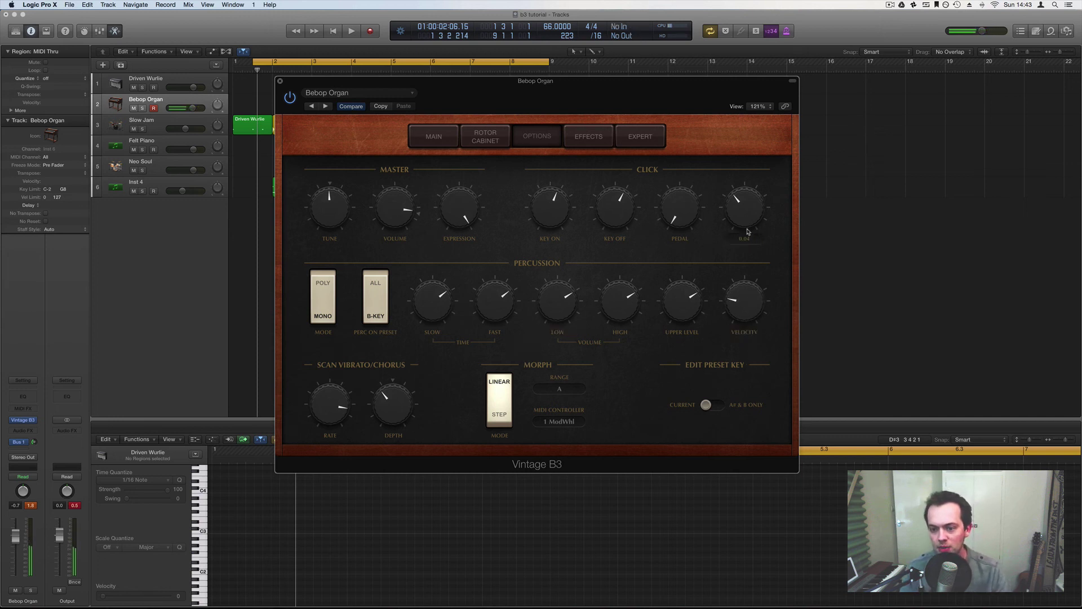
mouse_move(750, 314)
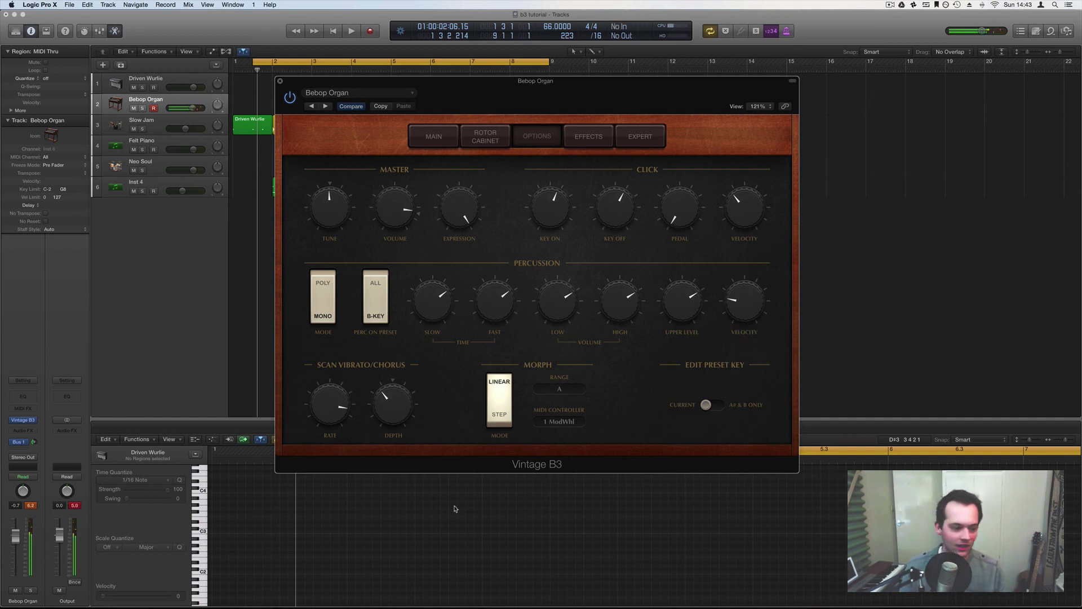
drag(60, 534, 59, 546)
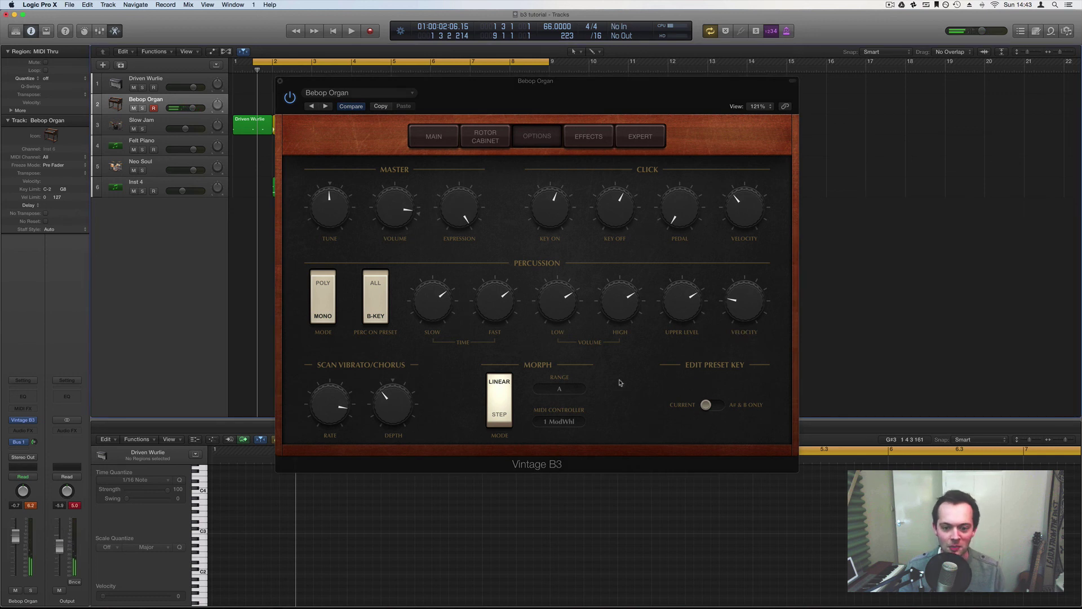
Step: Show the organ's effects settings and compare the sound with the master effects off and on, leaving them on
click(574, 138)
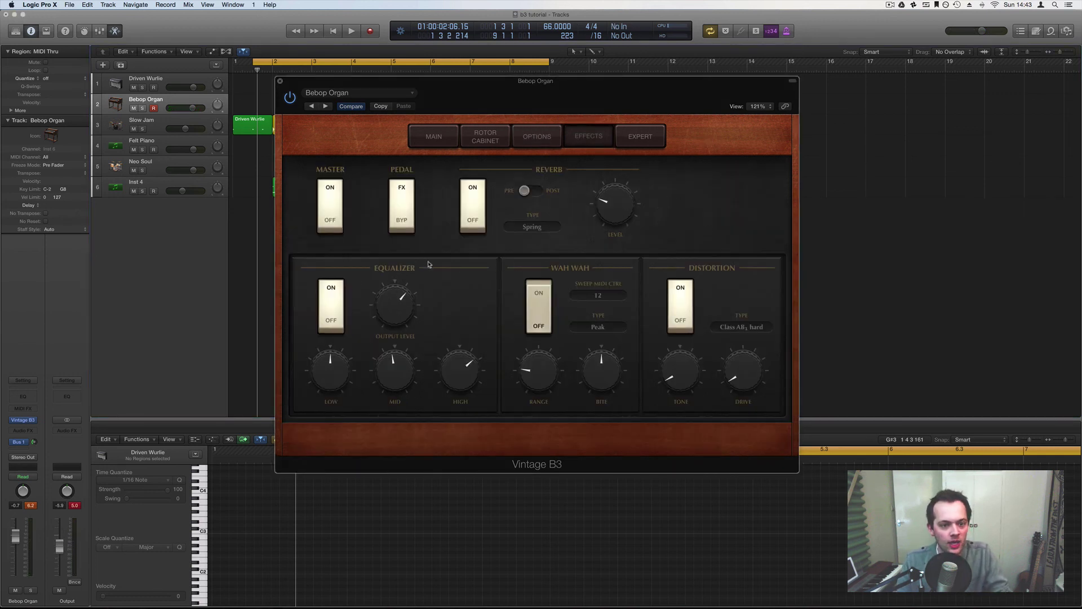
click(337, 193)
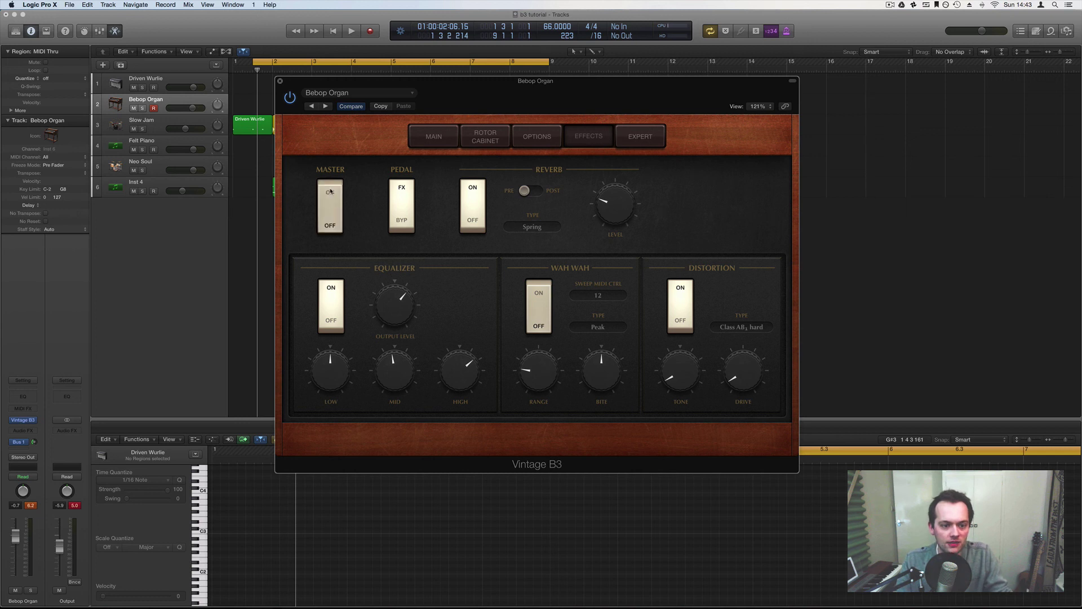
click(337, 192)
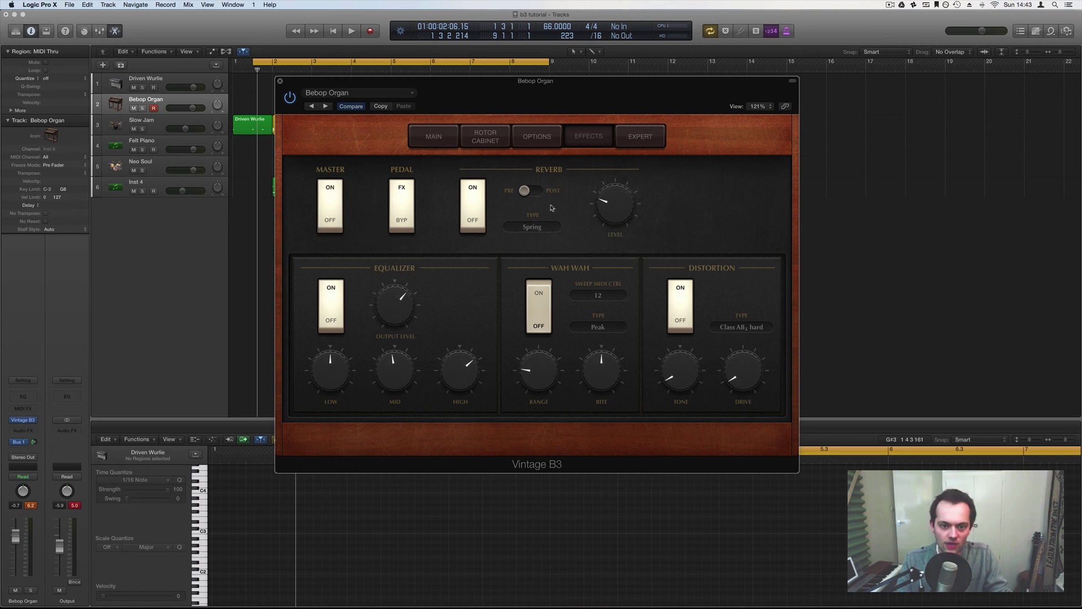
Step: Audition the Box reverb, set the reverb type to Large with its level well above the midpoint, and switch the reverb to Post
click(532, 226)
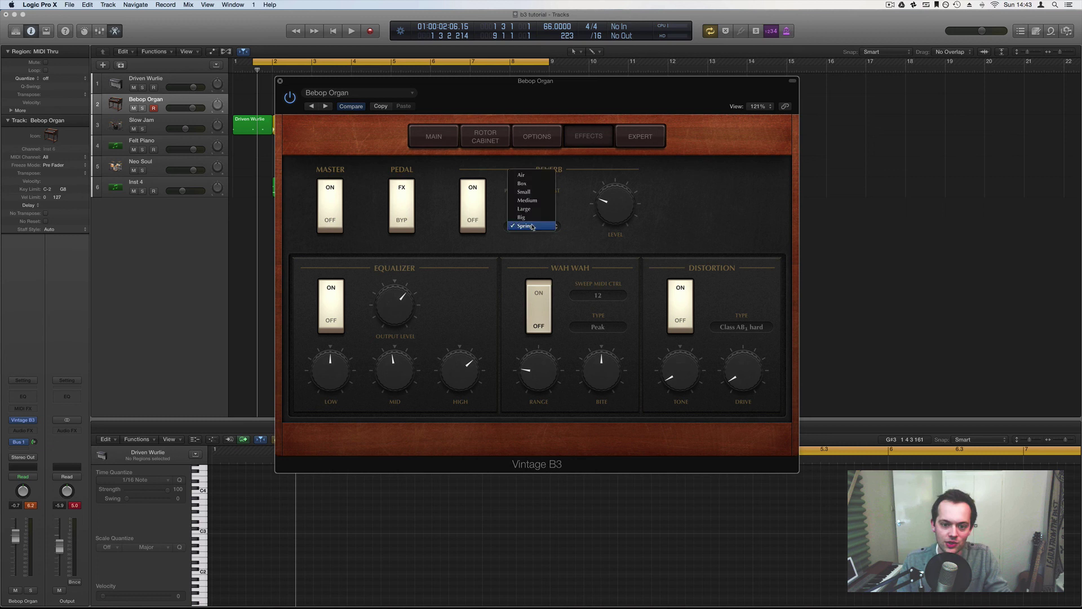
click(542, 188)
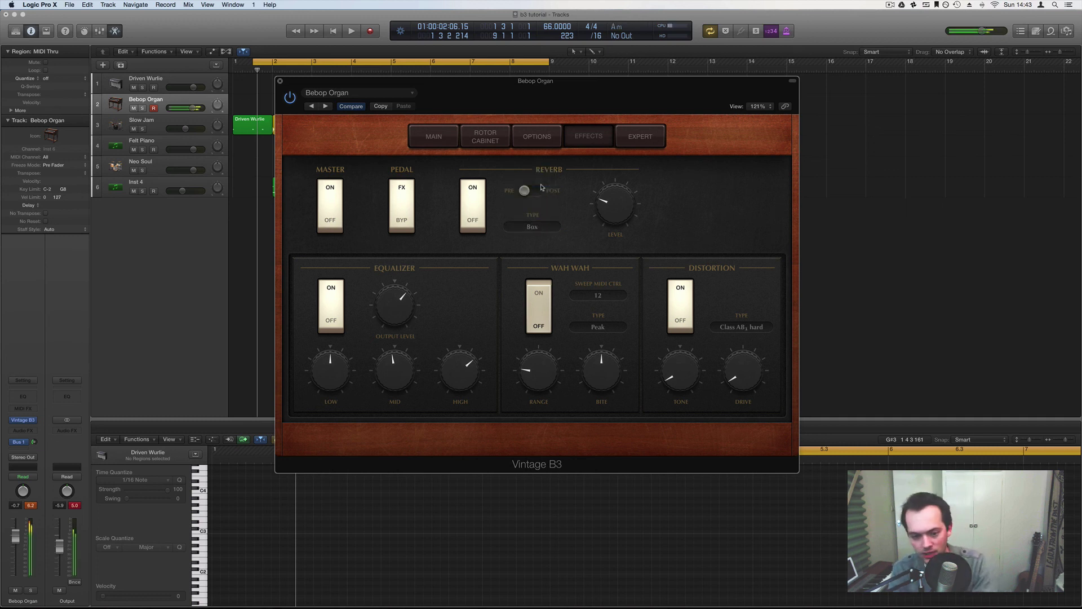
click(539, 228)
click(544, 250)
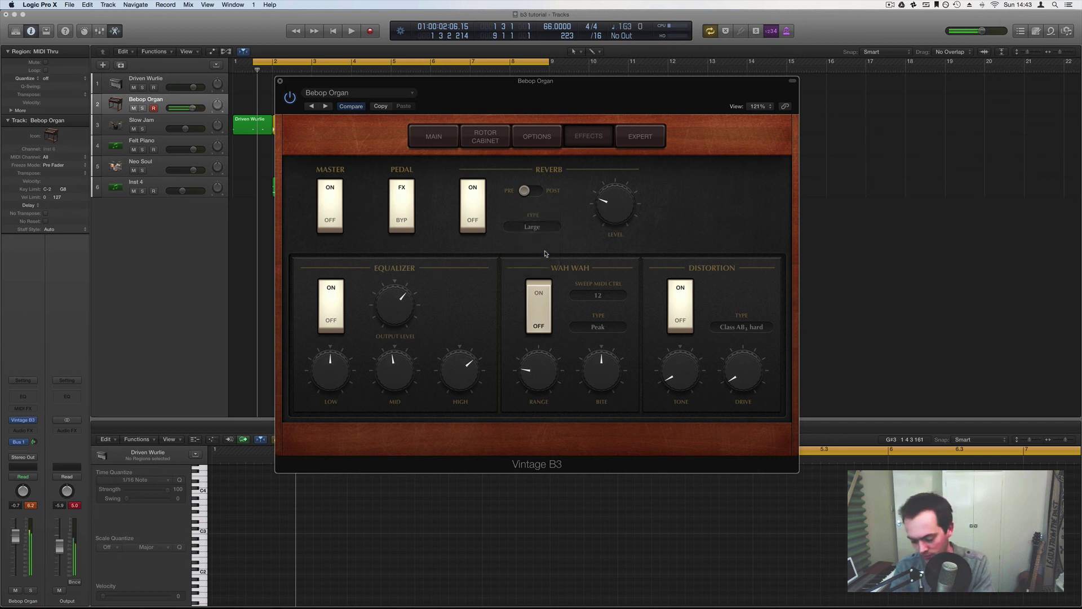
drag(634, 223, 614, 142)
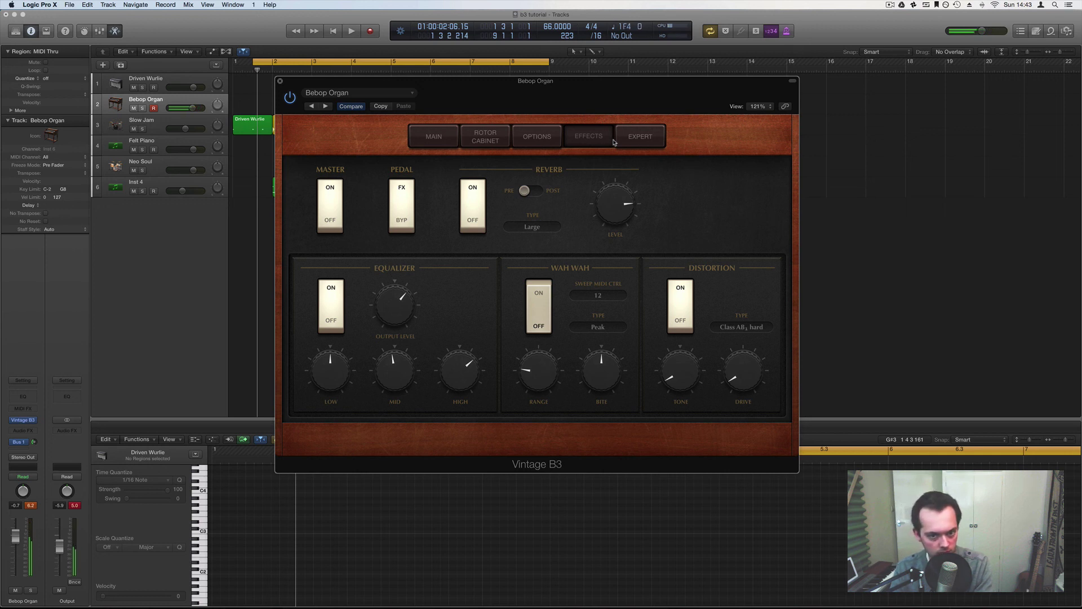
click(539, 191)
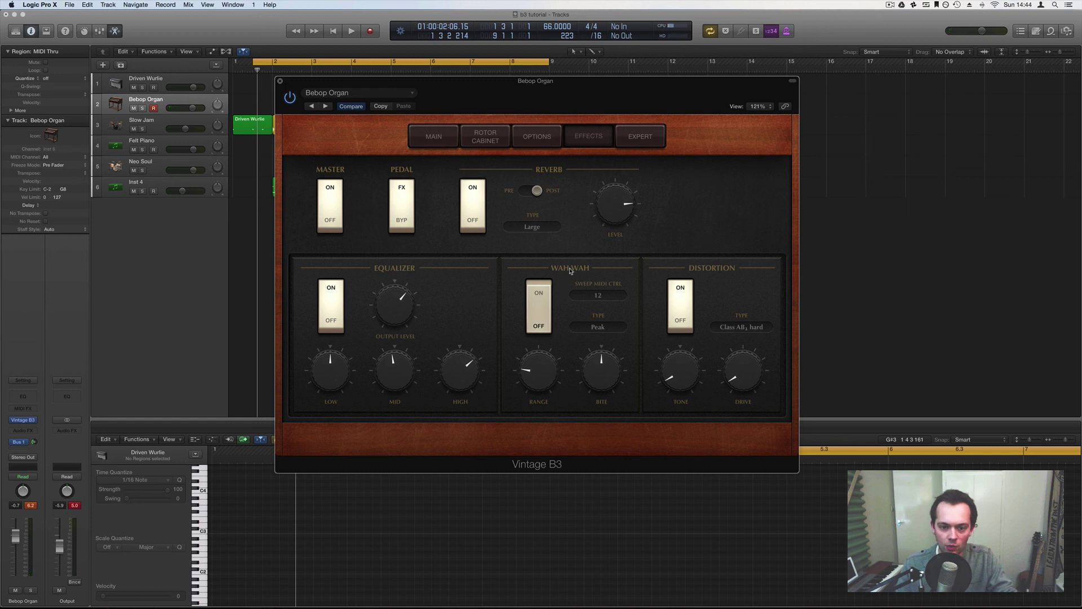
Step: Set the wah wah type to Retro Wah, raise Range to about its midpoint and Bite well above it, and turn the wah wah on
click(602, 328)
click(599, 276)
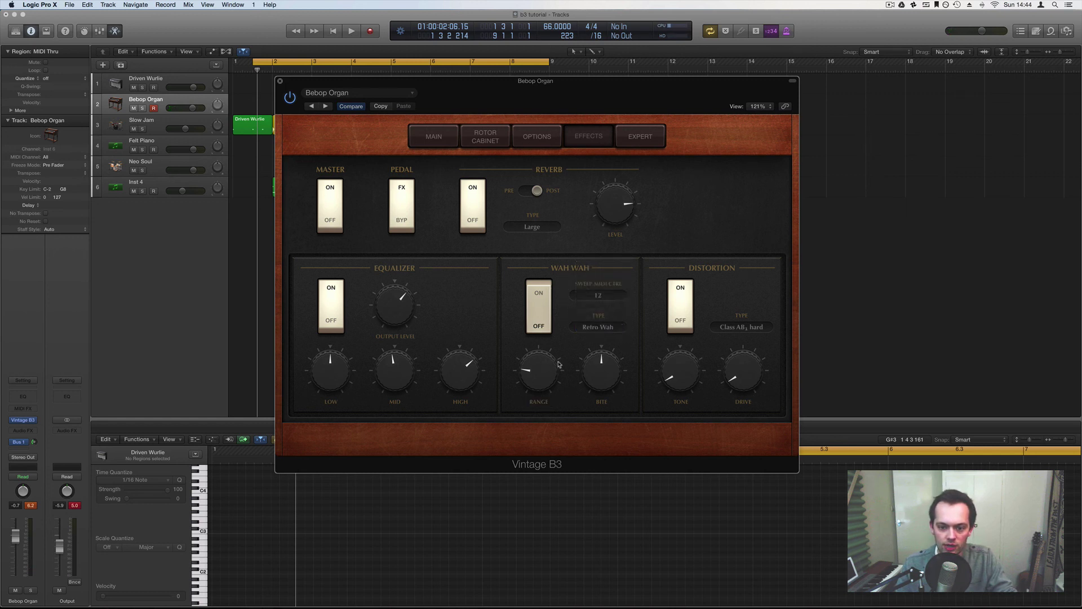
drag(543, 385, 540, 353)
drag(605, 387, 604, 366)
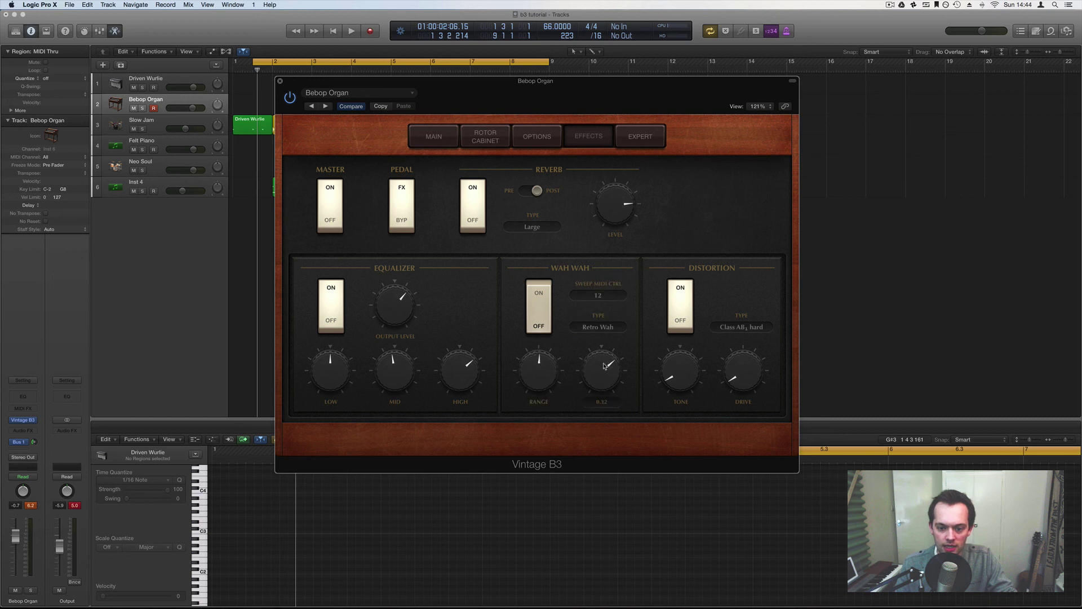
click(539, 297)
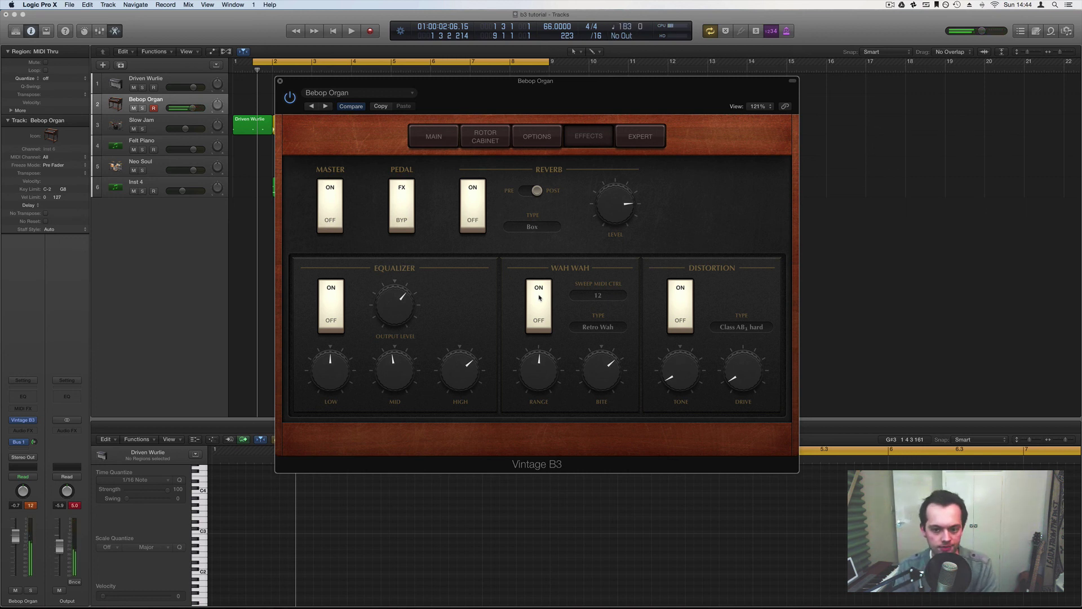
Step: Raise the distortion's Tone and Drive to moderately below their midpoints
drag(687, 392, 687, 371)
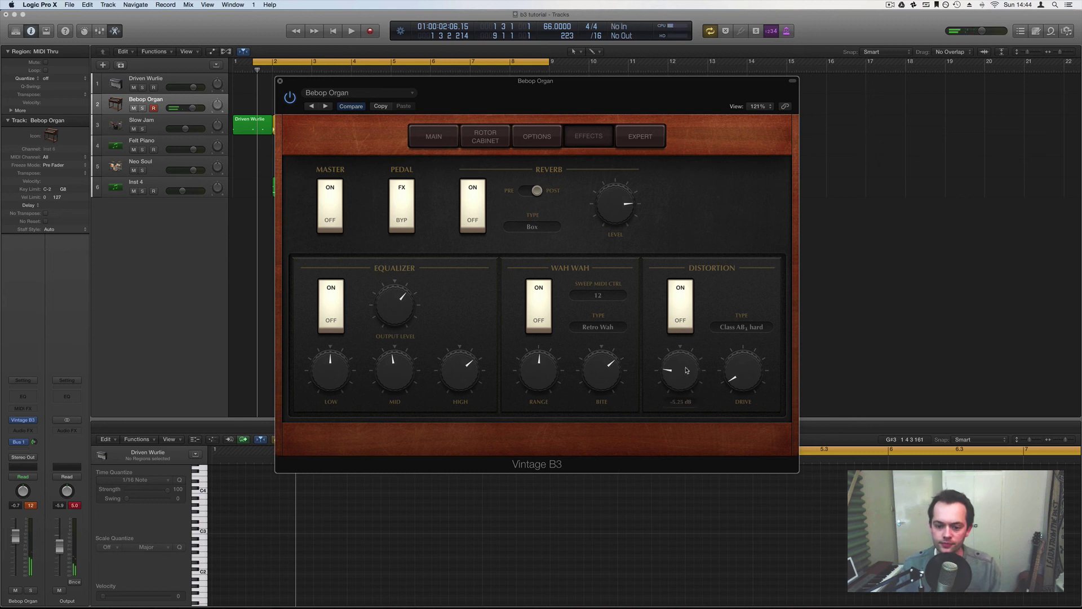
drag(747, 391, 746, 356)
drag(667, 389, 675, 370)
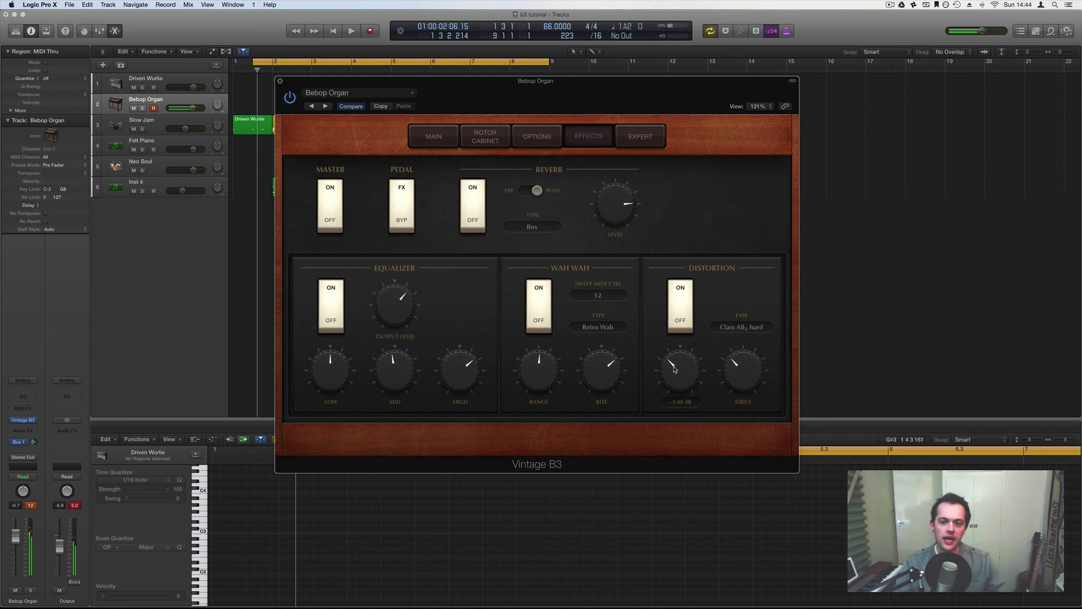
Step: Look at the organ's expert settings, return to the main drawbar view and reposition the instrument window slightly
click(633, 131)
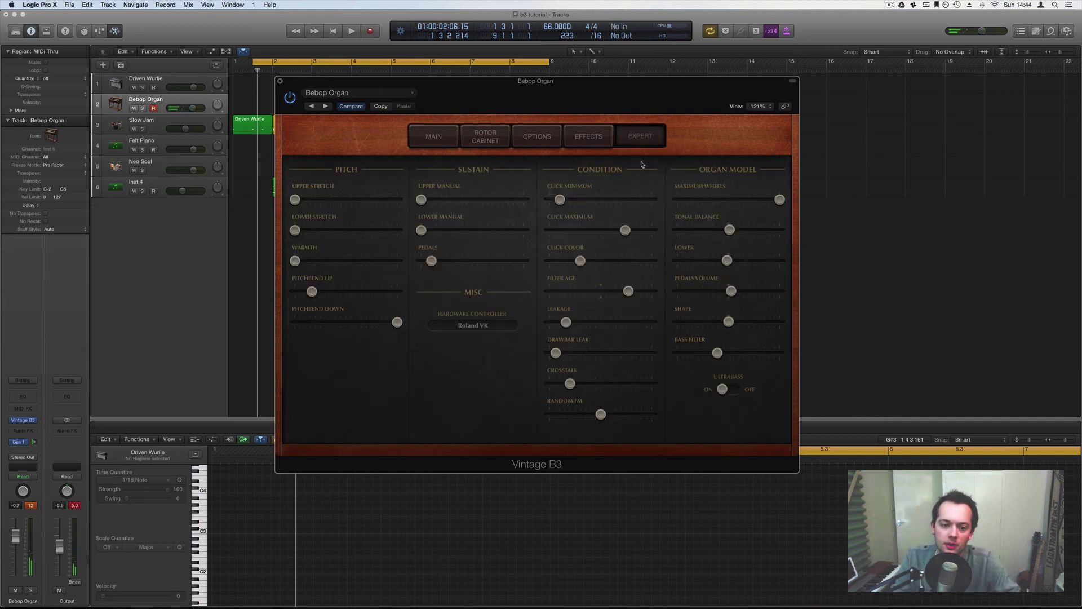
click(433, 139)
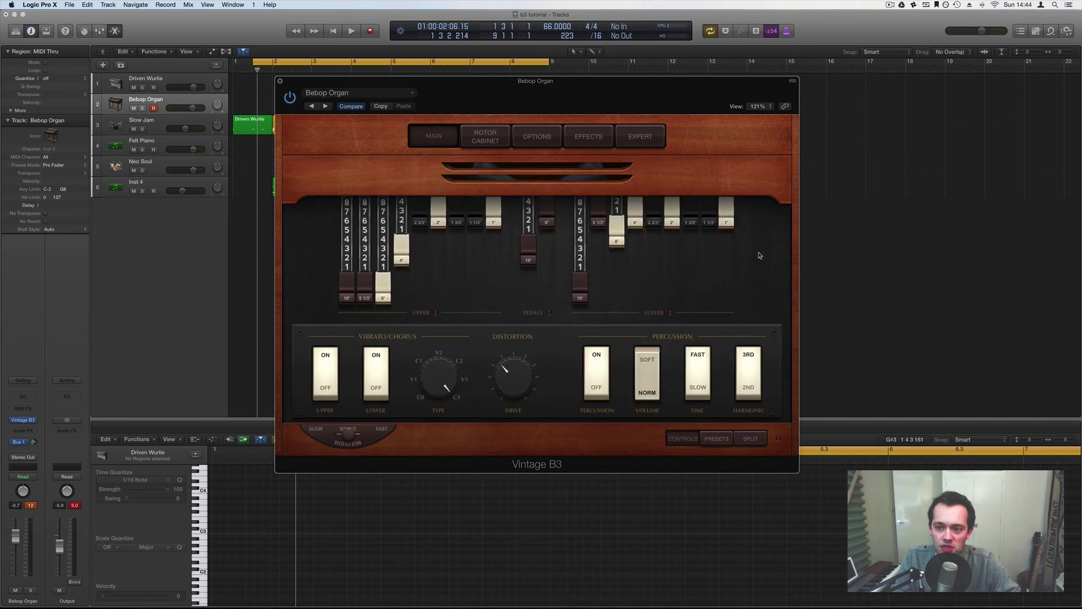
drag(650, 86, 675, 85)
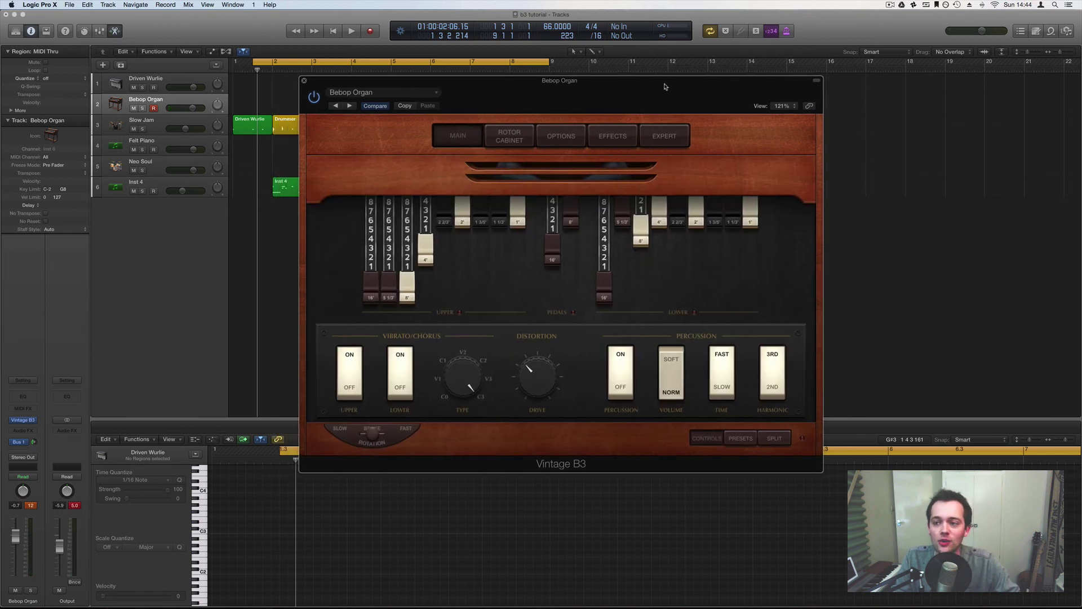